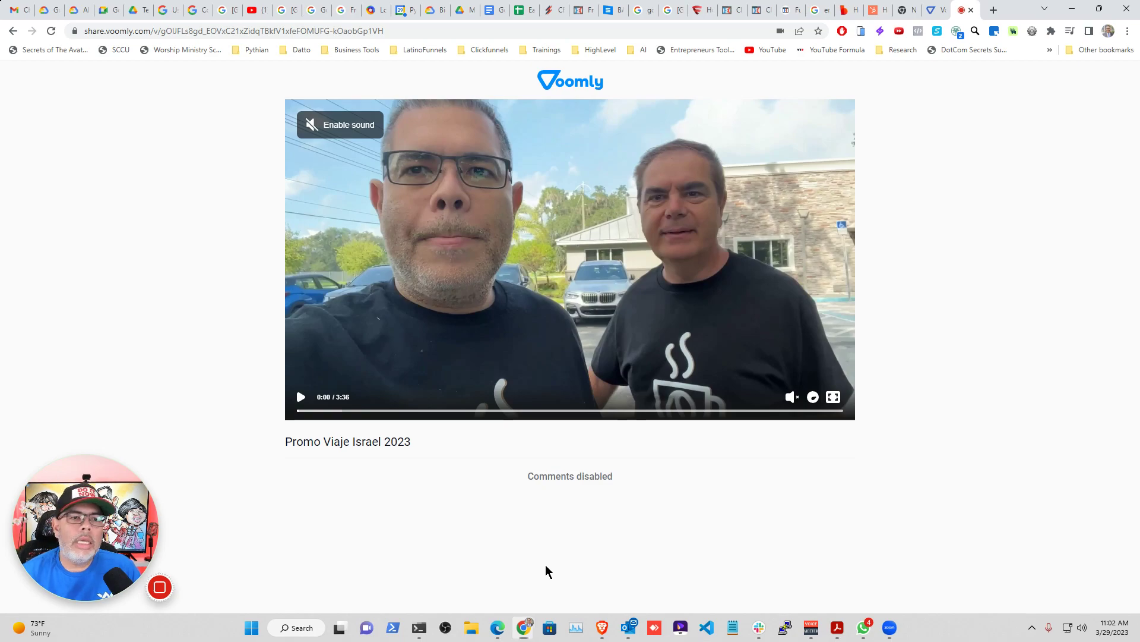
Step: Start a new screen capture of the open Promo Viaje Israel 2023 video page
key(Print)
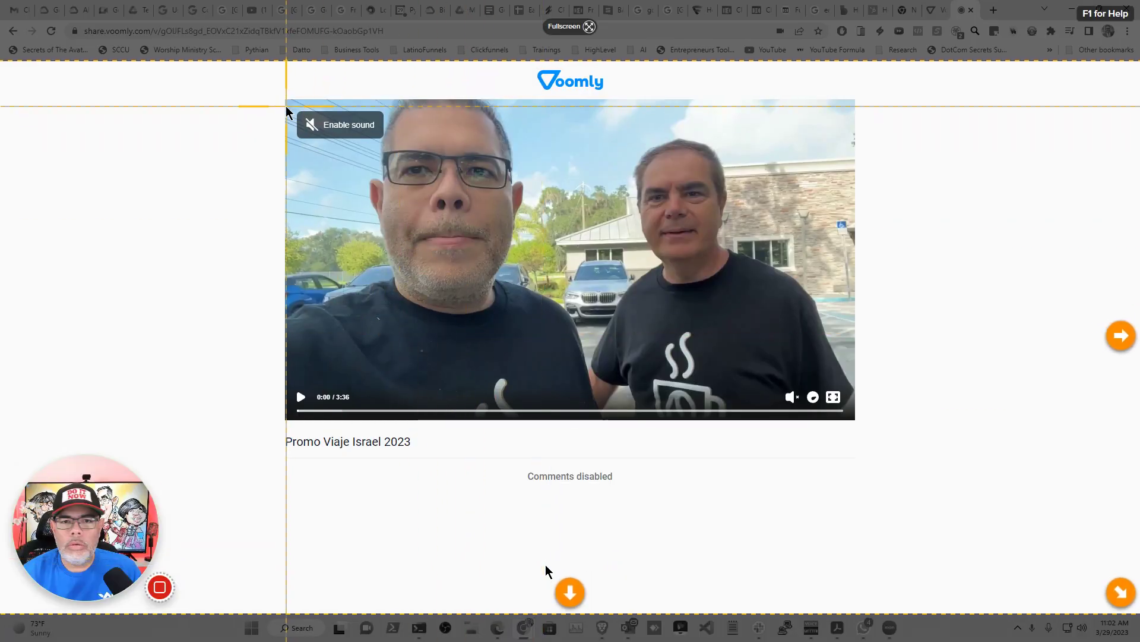
Step: Capture the Voomly video area as an image and save it to the Desktop as voomly-demo.png
drag(285, 99, 854, 421)
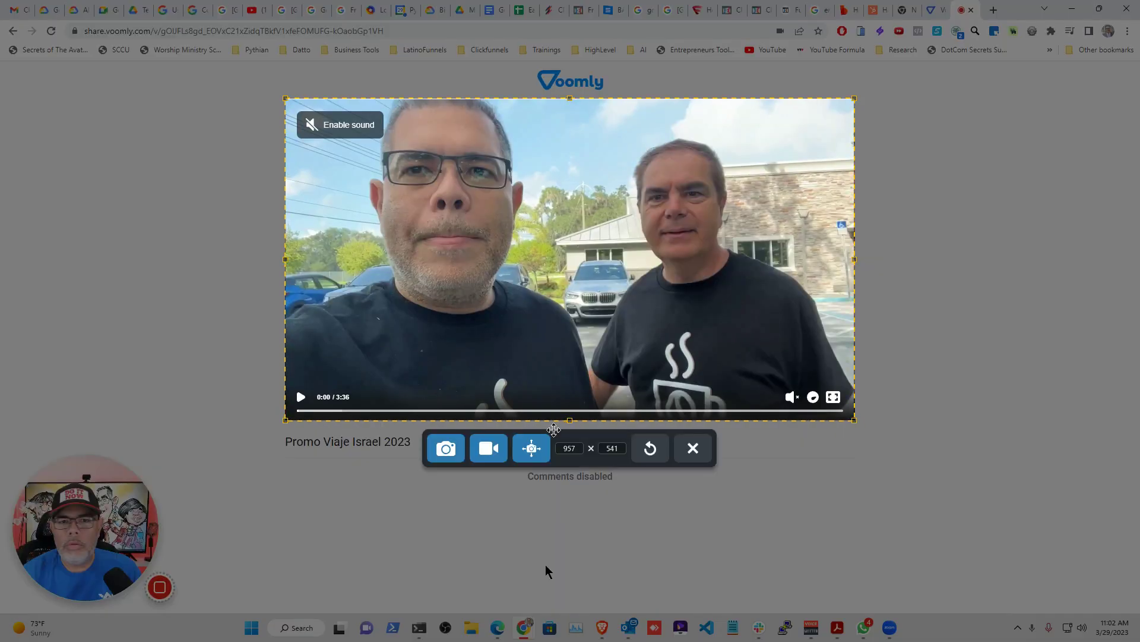
click(448, 451)
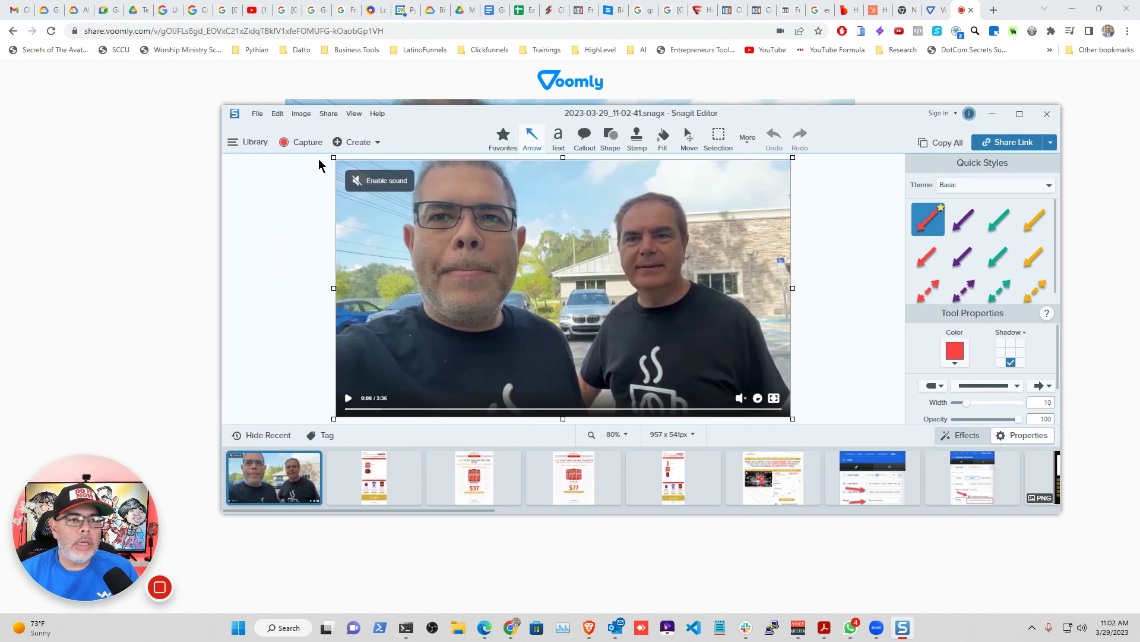
click(257, 114)
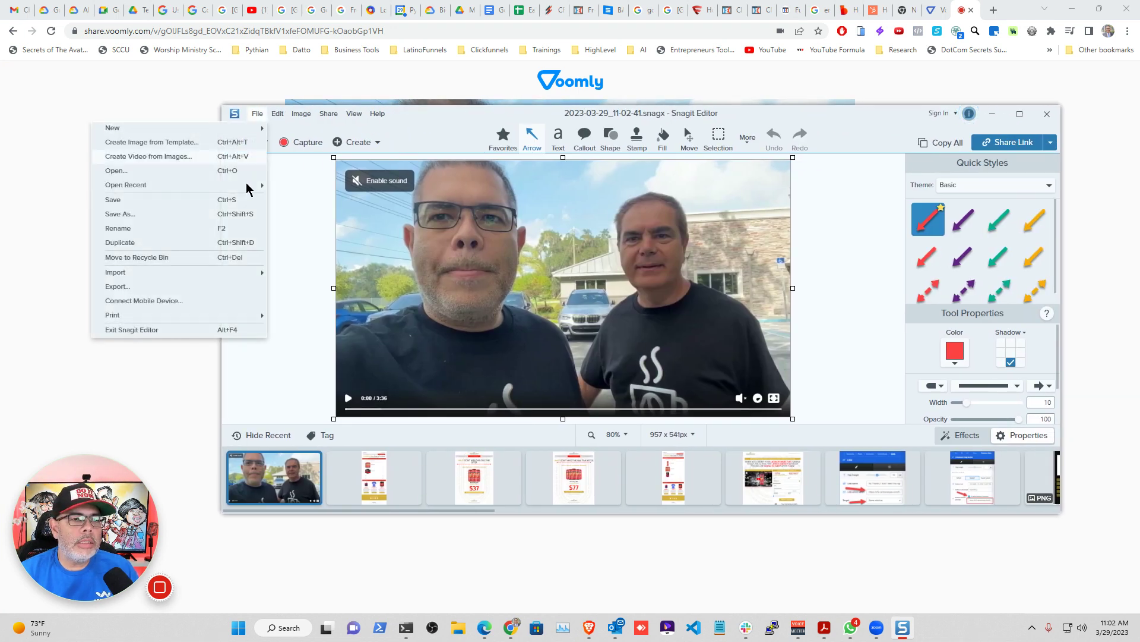
click(147, 214)
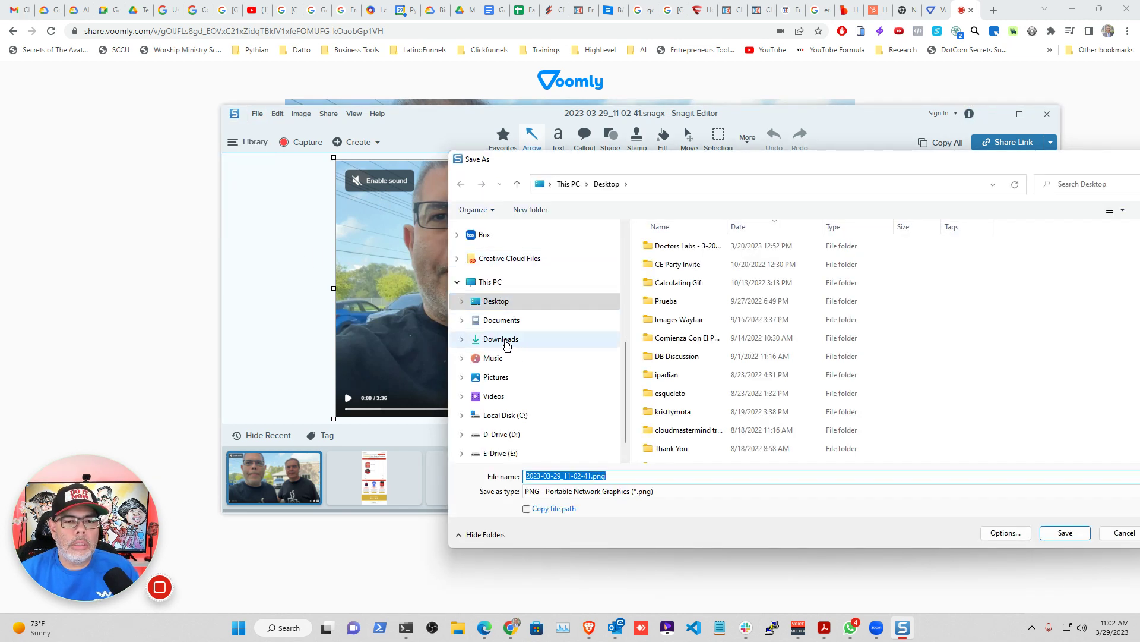
drag(593, 476, 507, 476)
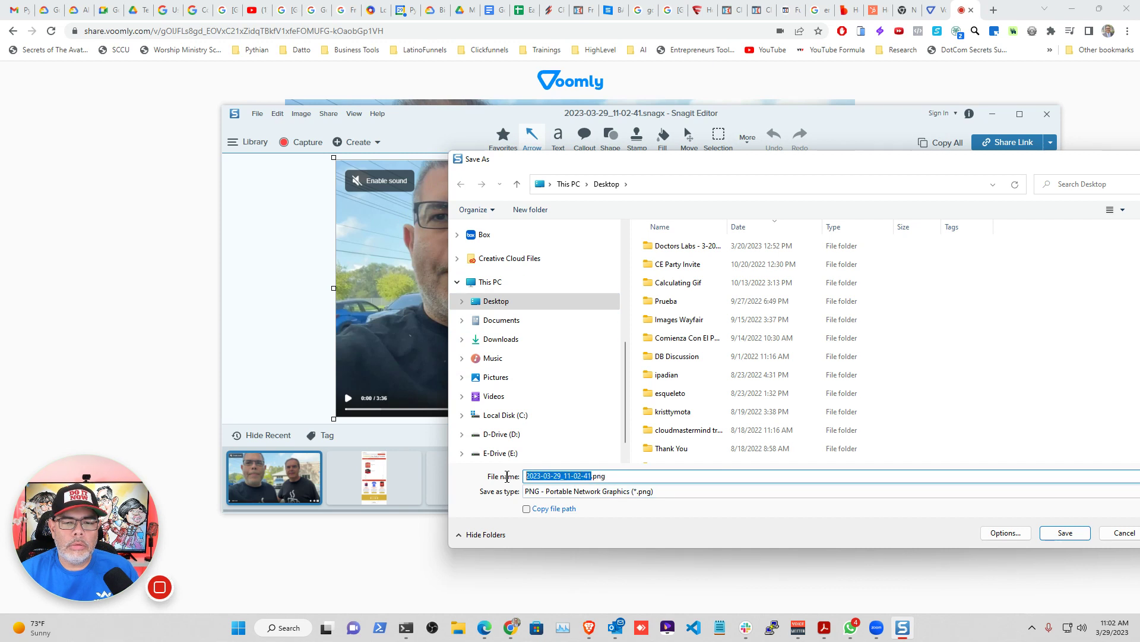
text(voomly)
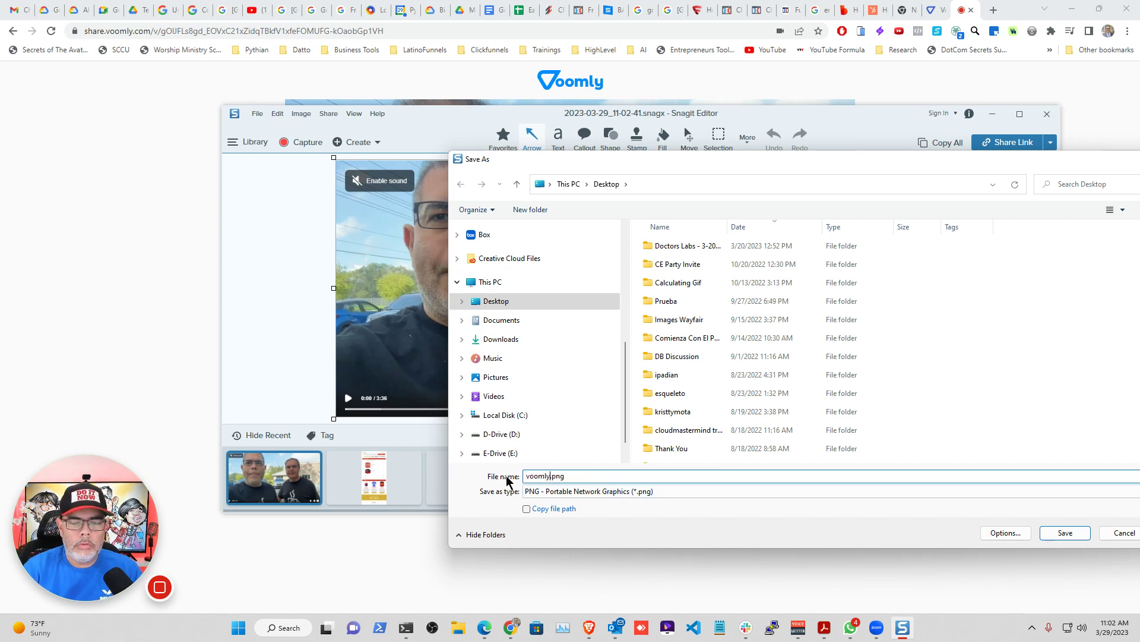
text(-demo)
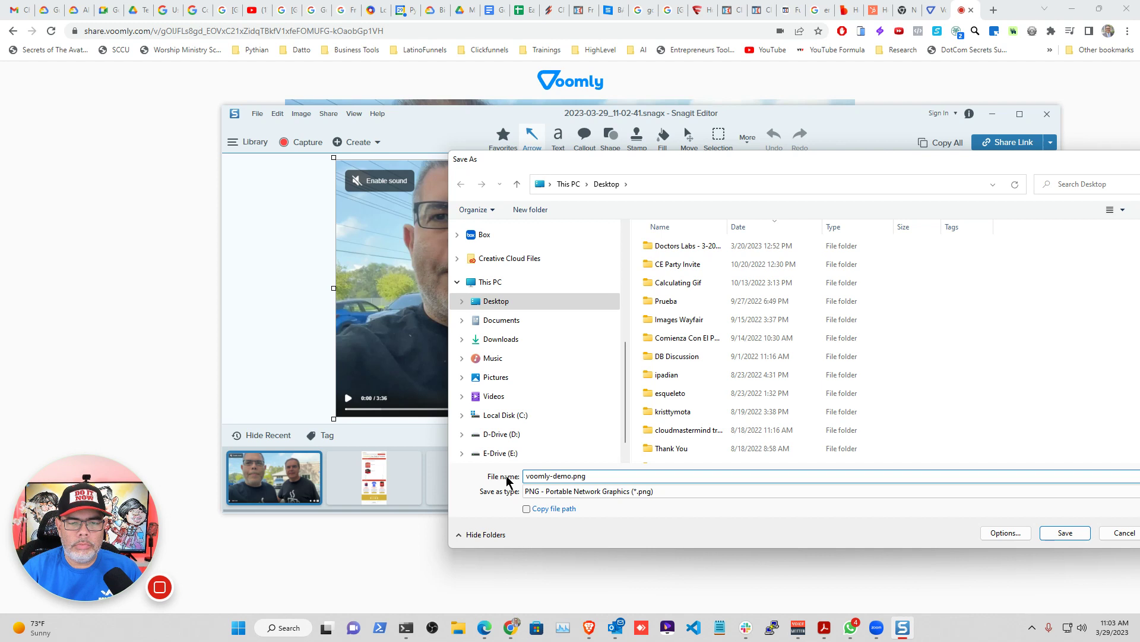
key(Return)
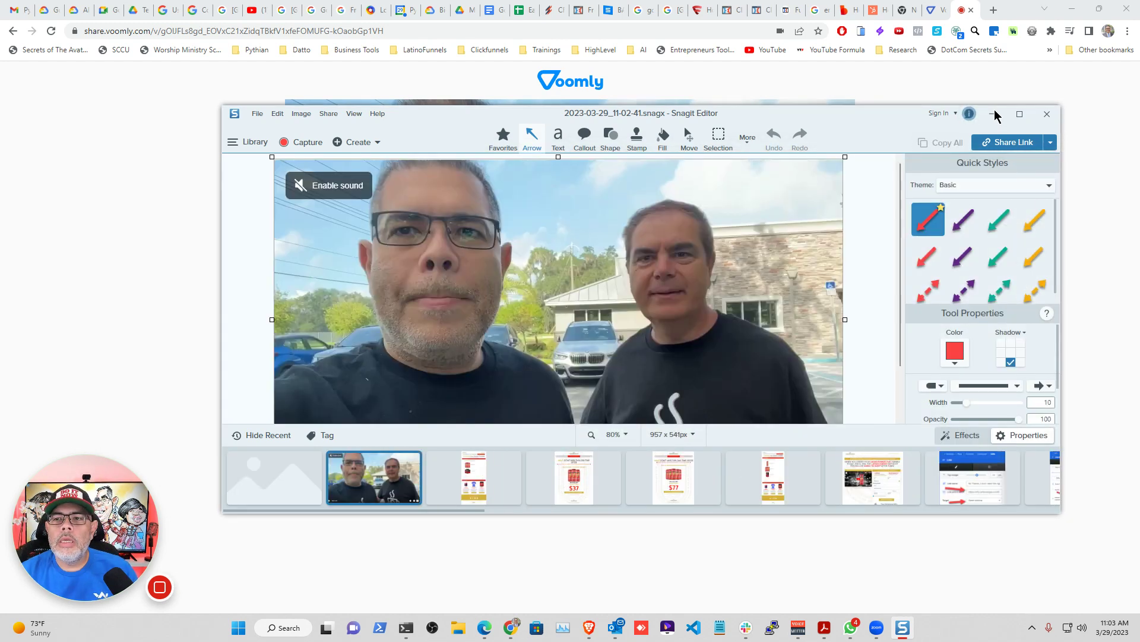
click(994, 113)
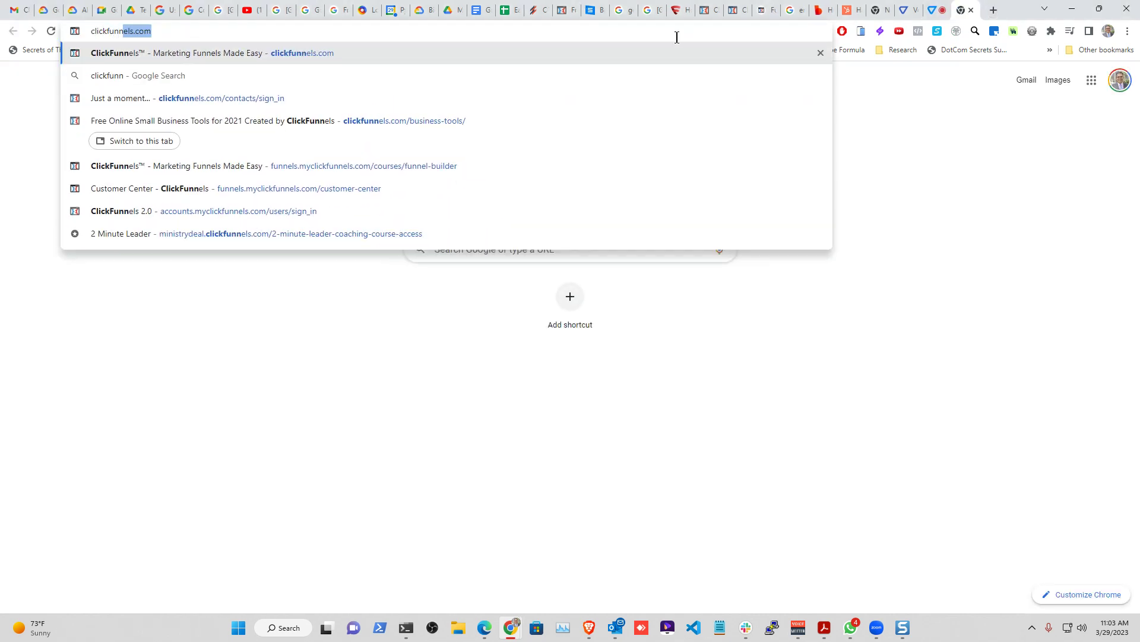
Step: Load clickfunnels.com/business-tools and open the Add Play Button to Image tool
text(business-tools/)
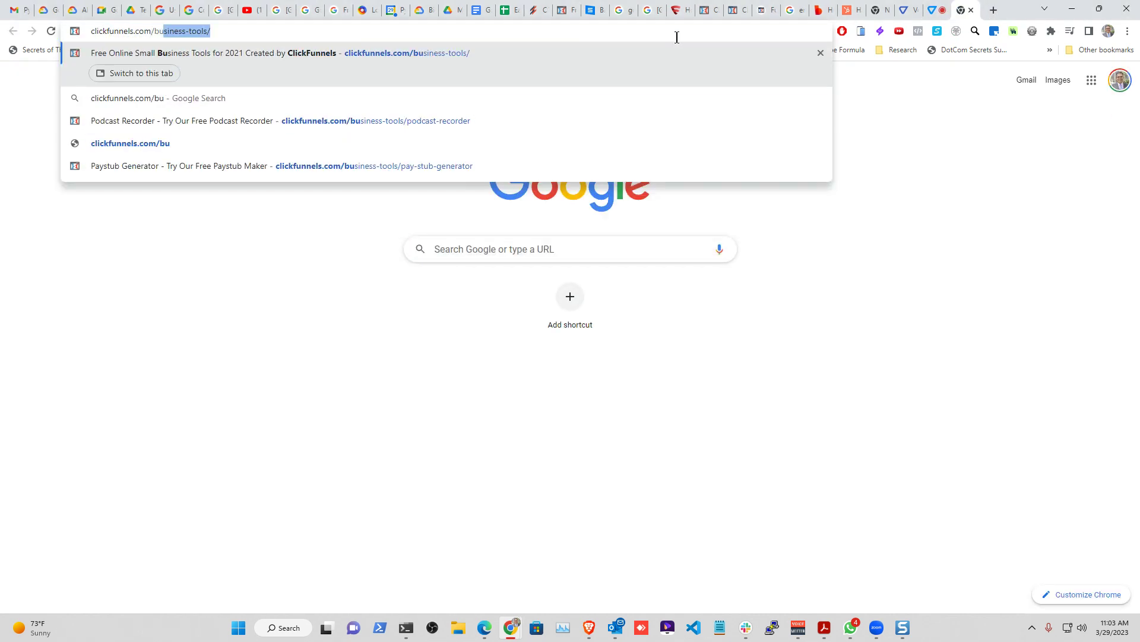
key(Return)
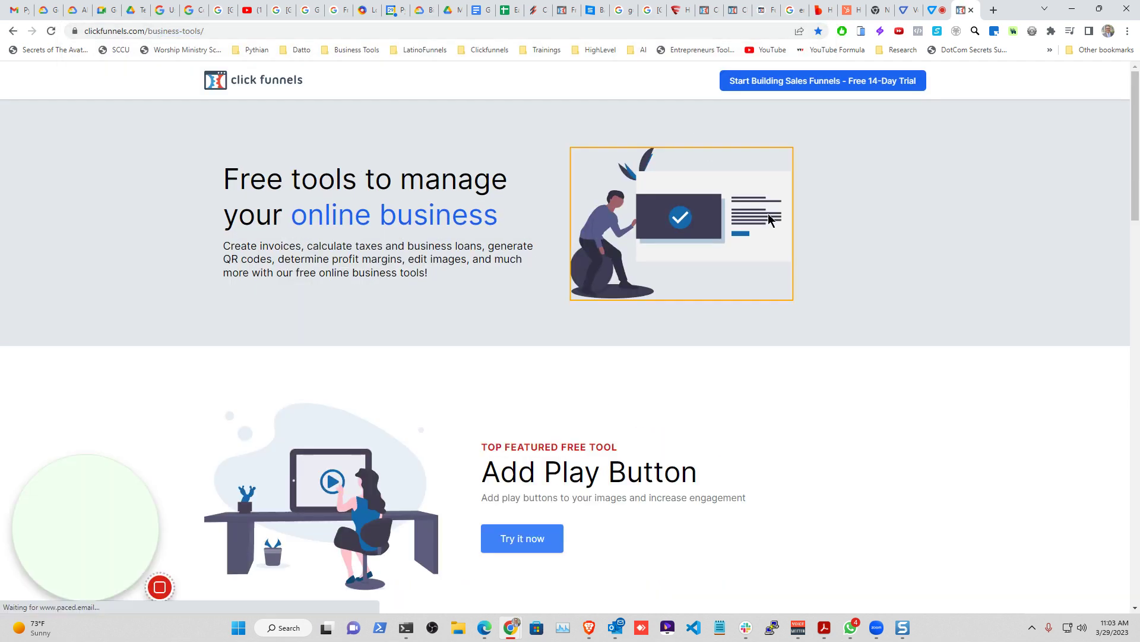
scroll(959, 305, down, 3)
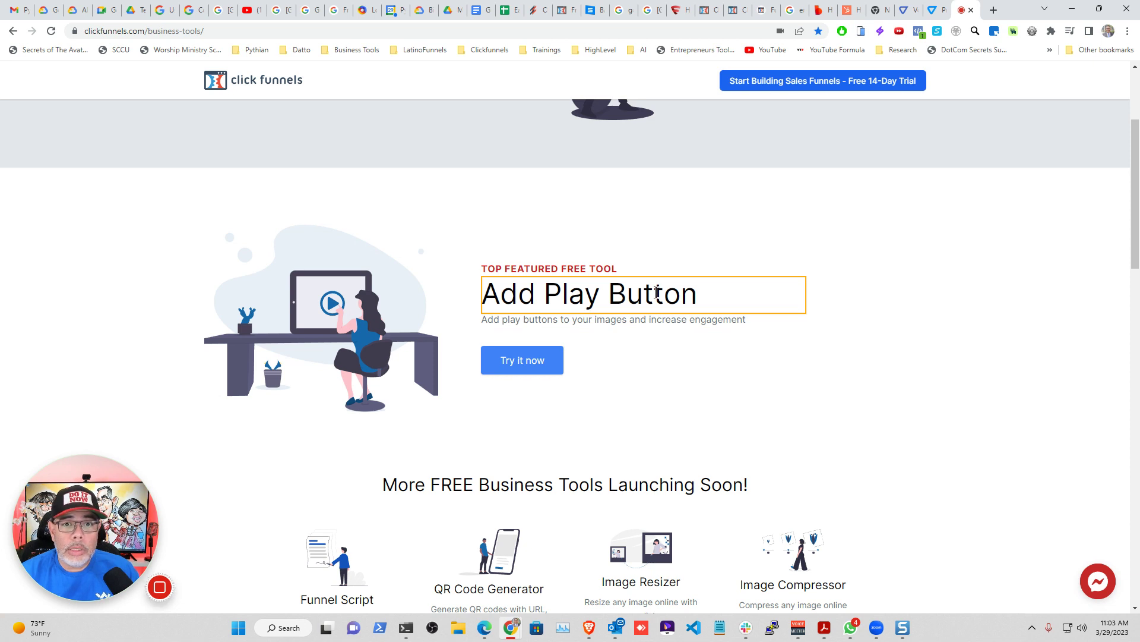
click(526, 359)
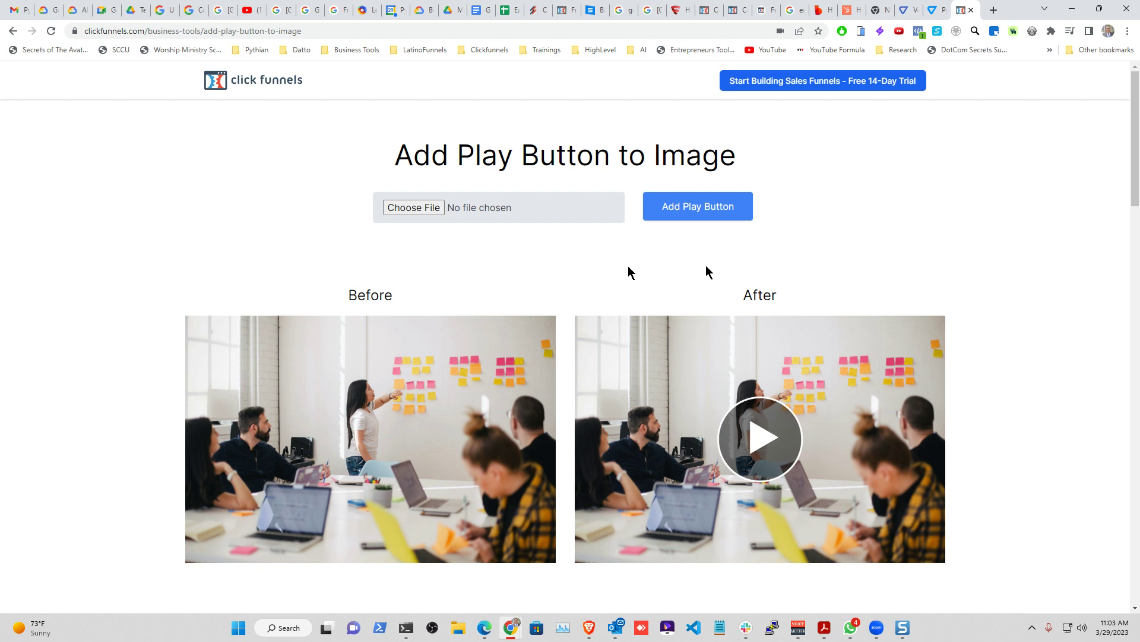
Step: Upload voomly-demo.png from the Desktop and generate its play-button version
click(424, 207)
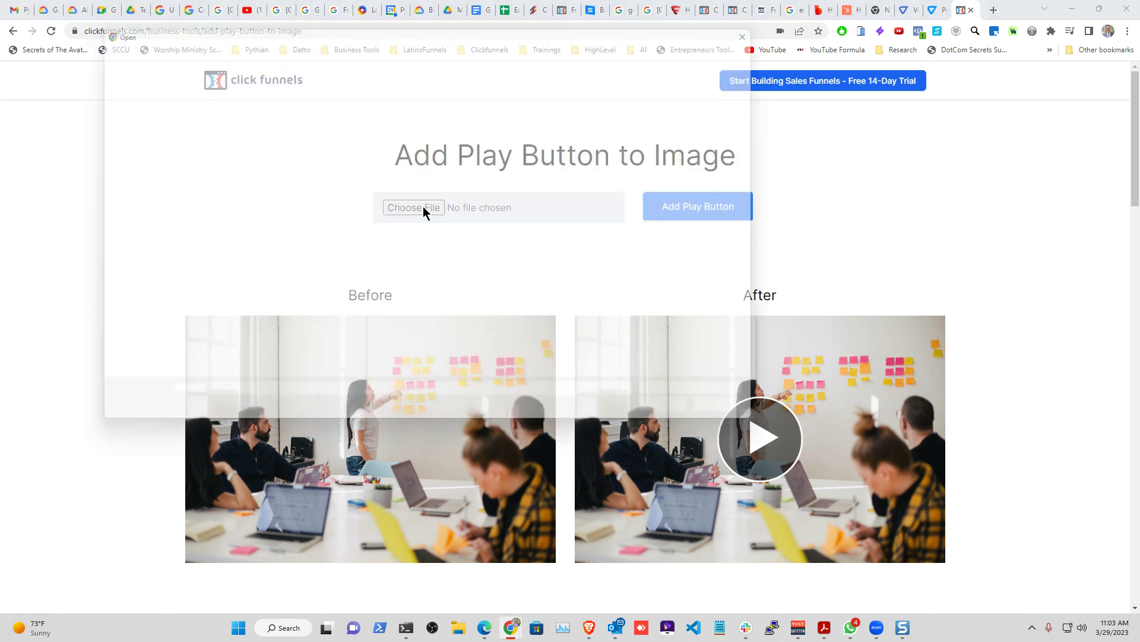
click(136, 140)
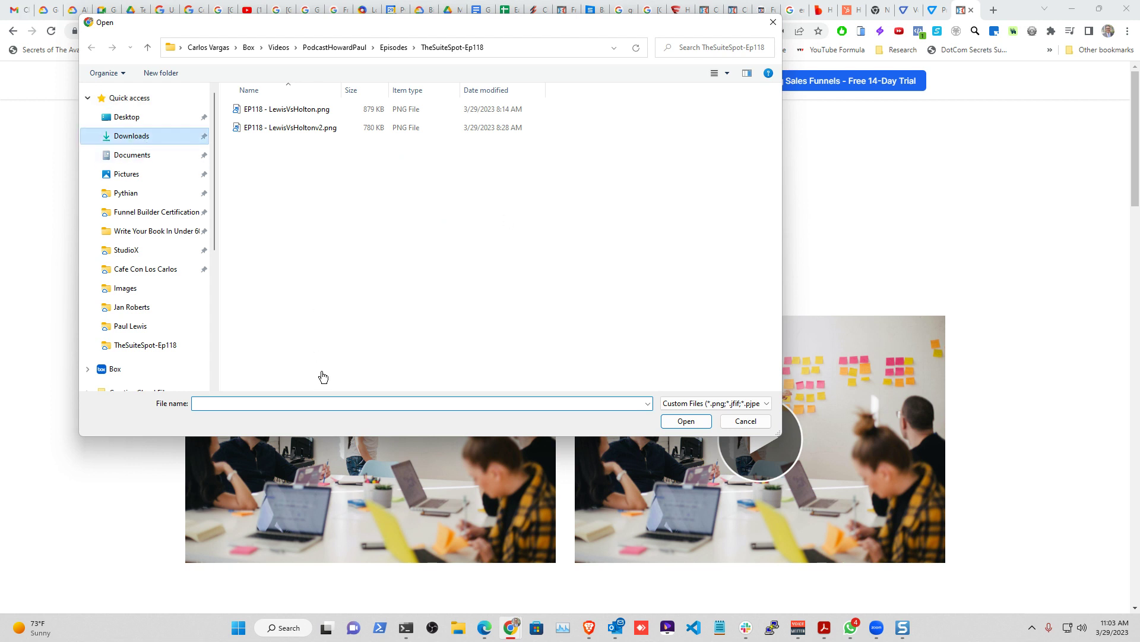
click(292, 403)
text(voom)
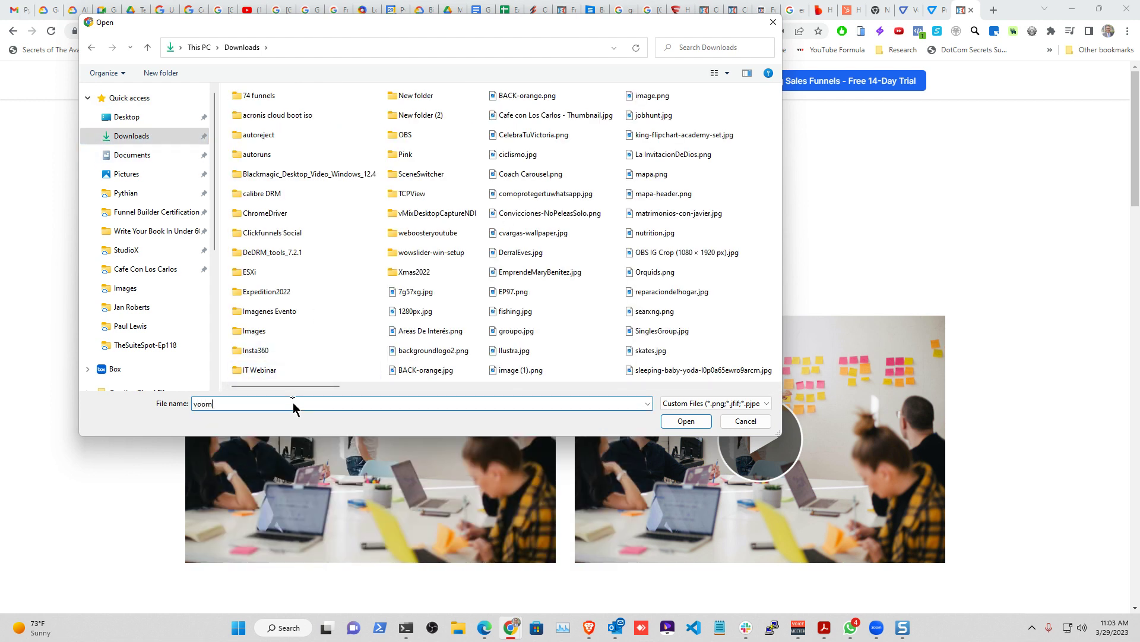
key(BackSpace)
key(BackSpace)
key(BackSpace)
key(BackSpace)
click(127, 117)
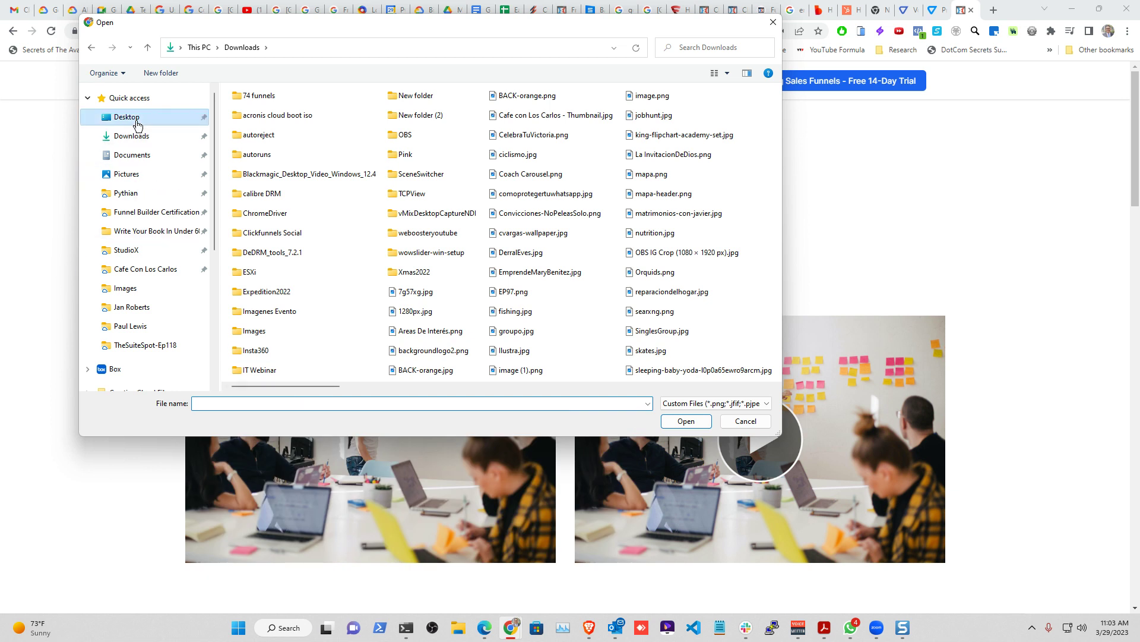
click(244, 405)
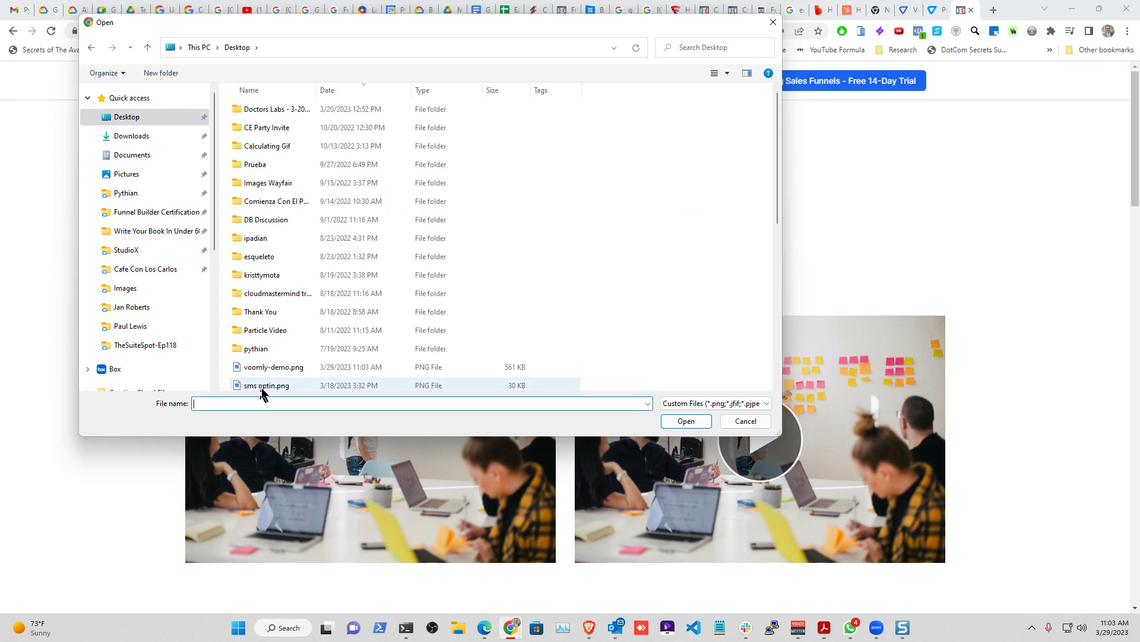
click(275, 368)
click(684, 424)
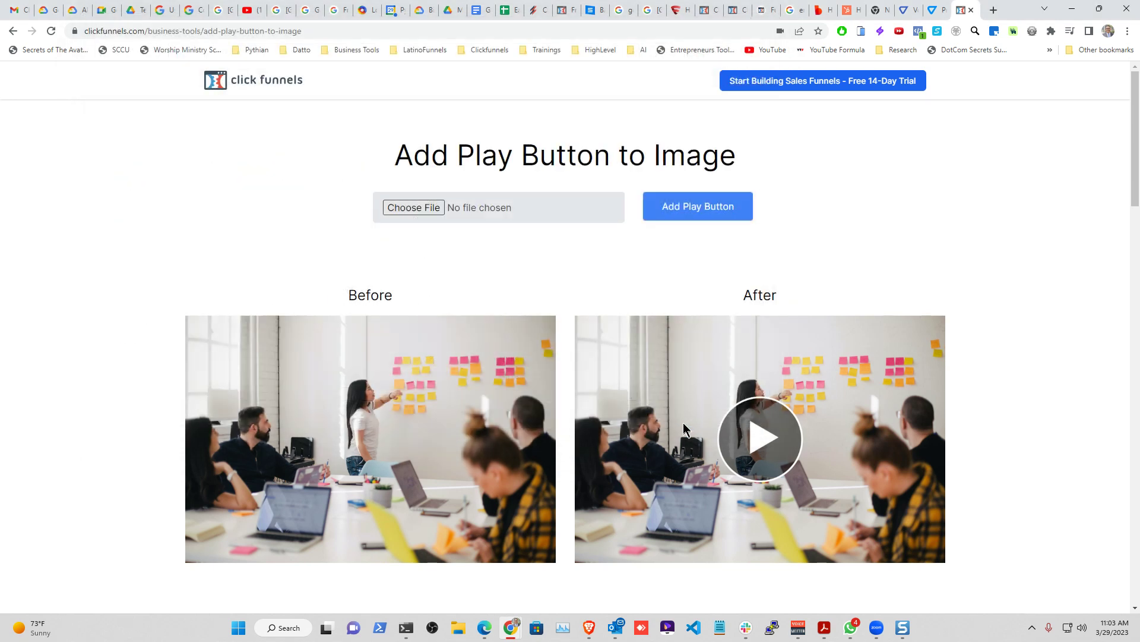
click(694, 210)
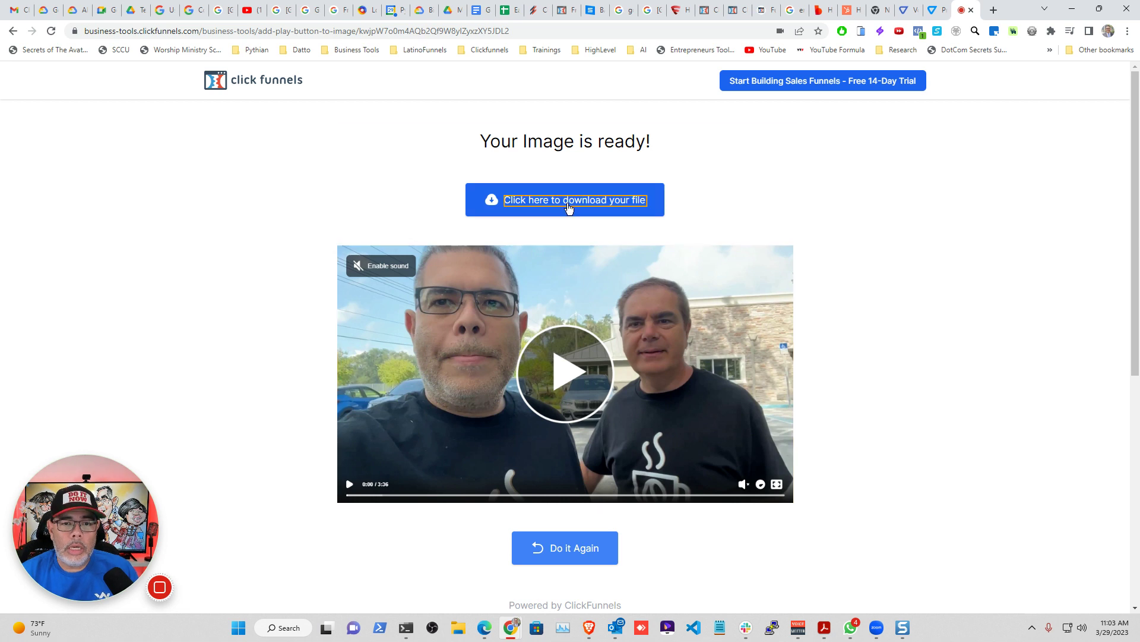
Step: Download the play-button image to Downloads, adding '-with-' to the voomly-demo file name
click(657, 203)
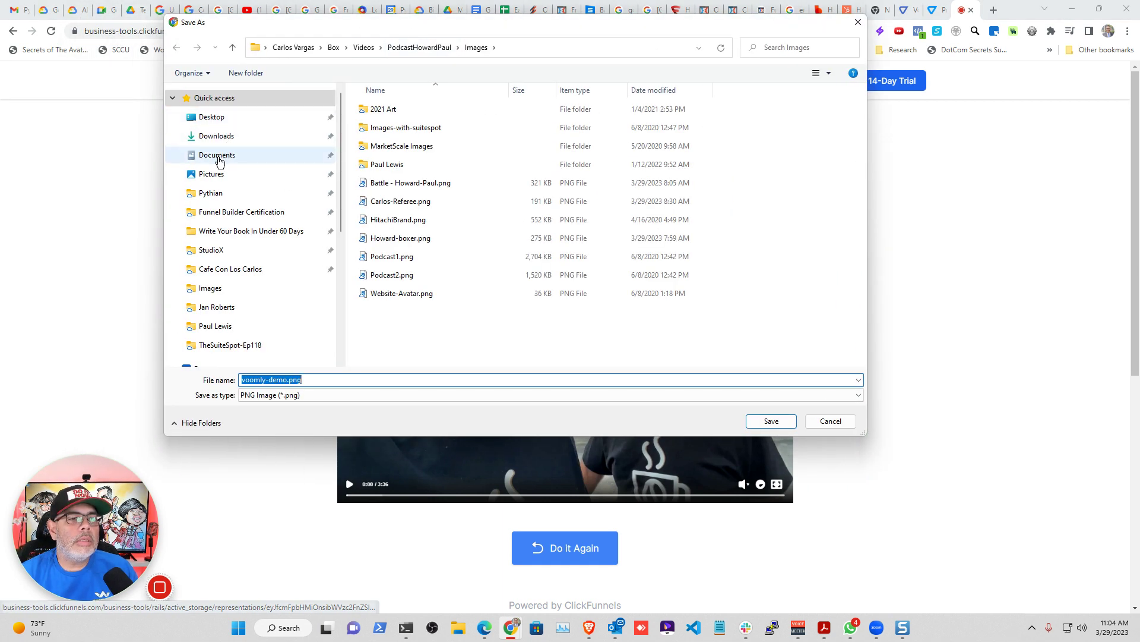
drag(224, 157, 218, 138)
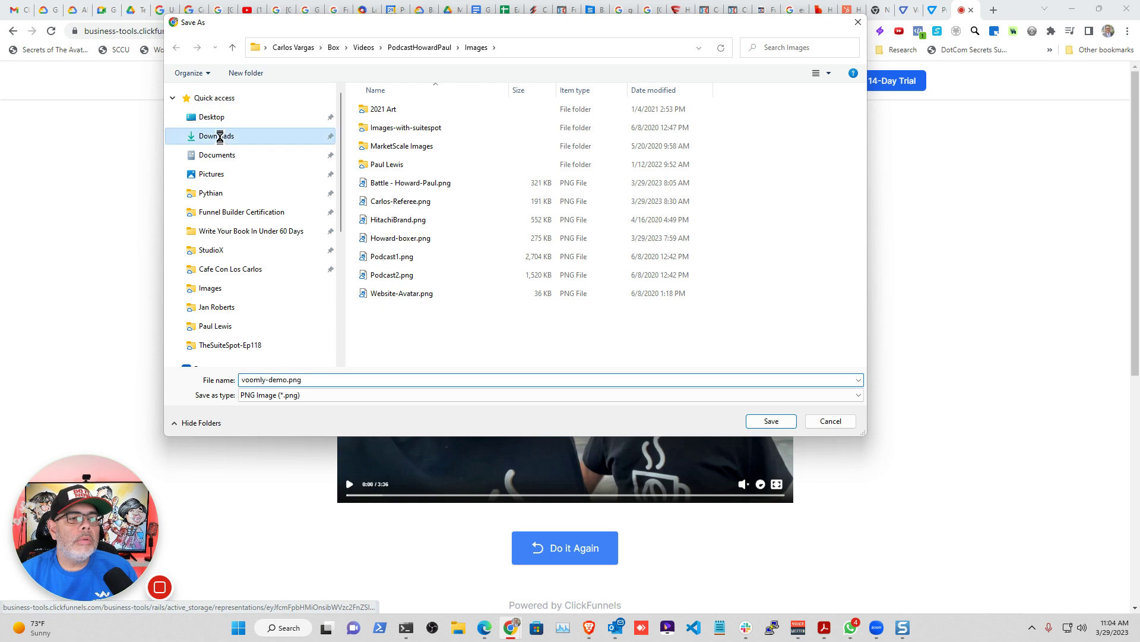
click(289, 381)
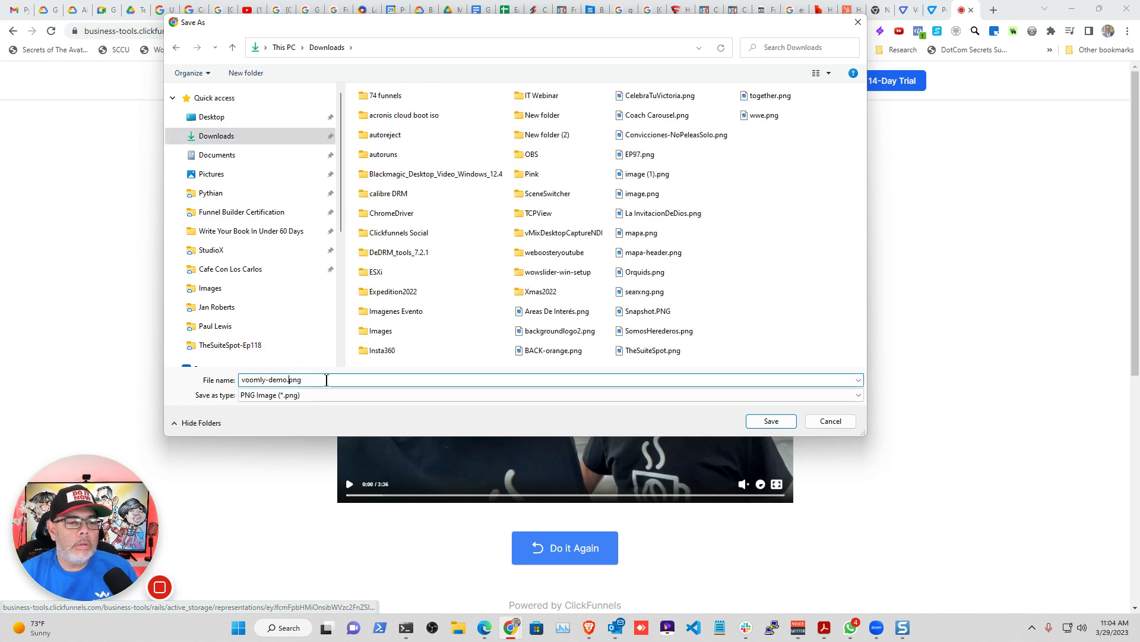
text(-with-playbut)
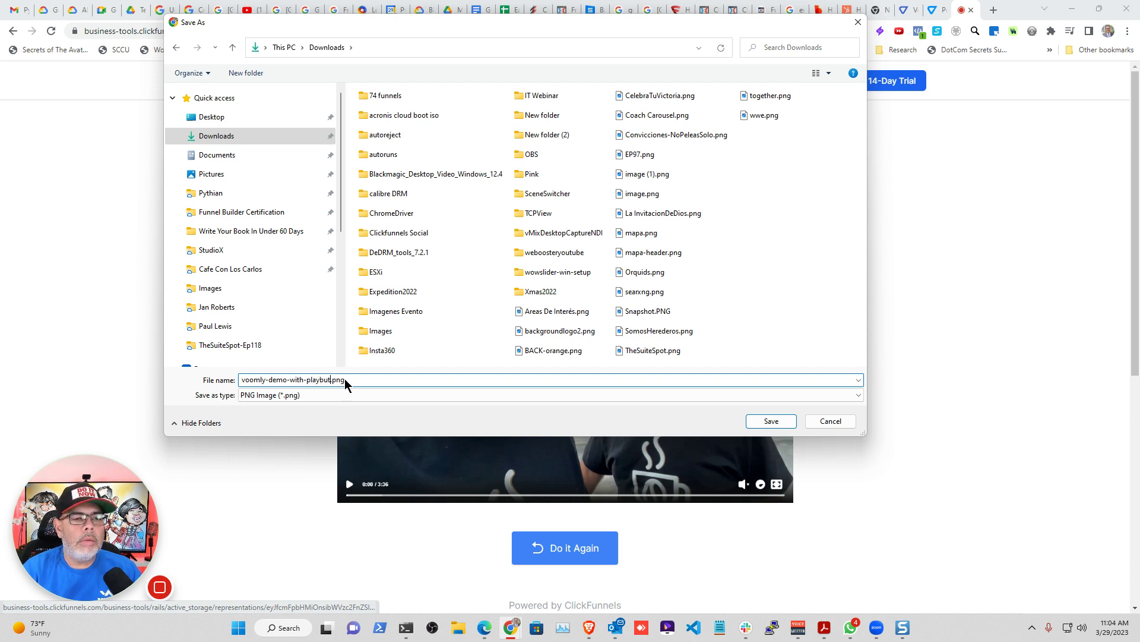
key(Return)
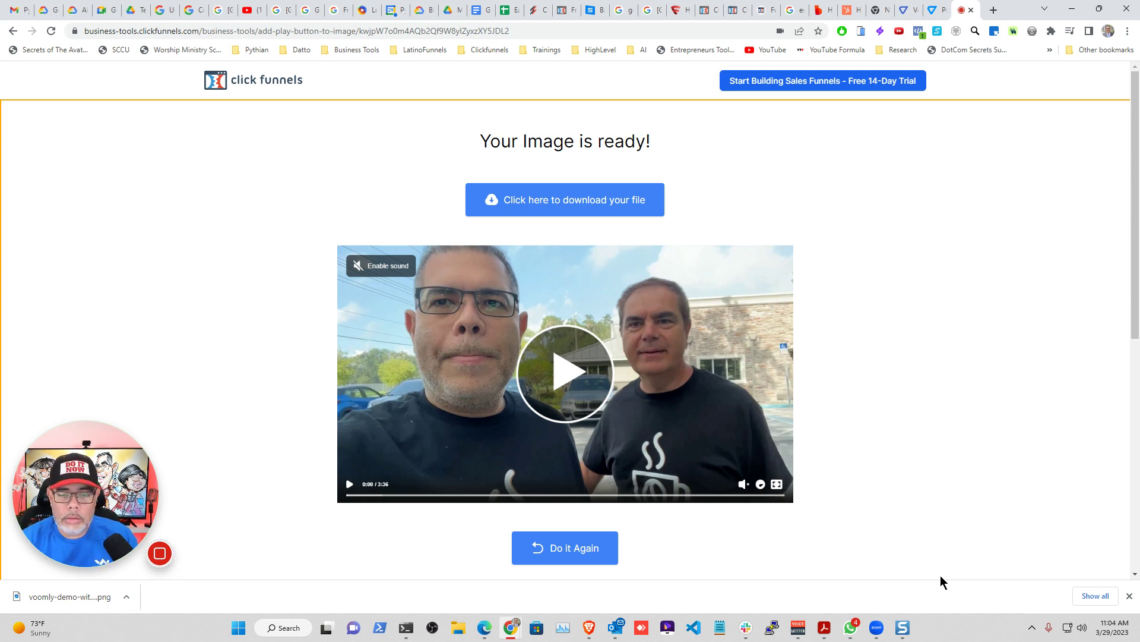
click(707, 12)
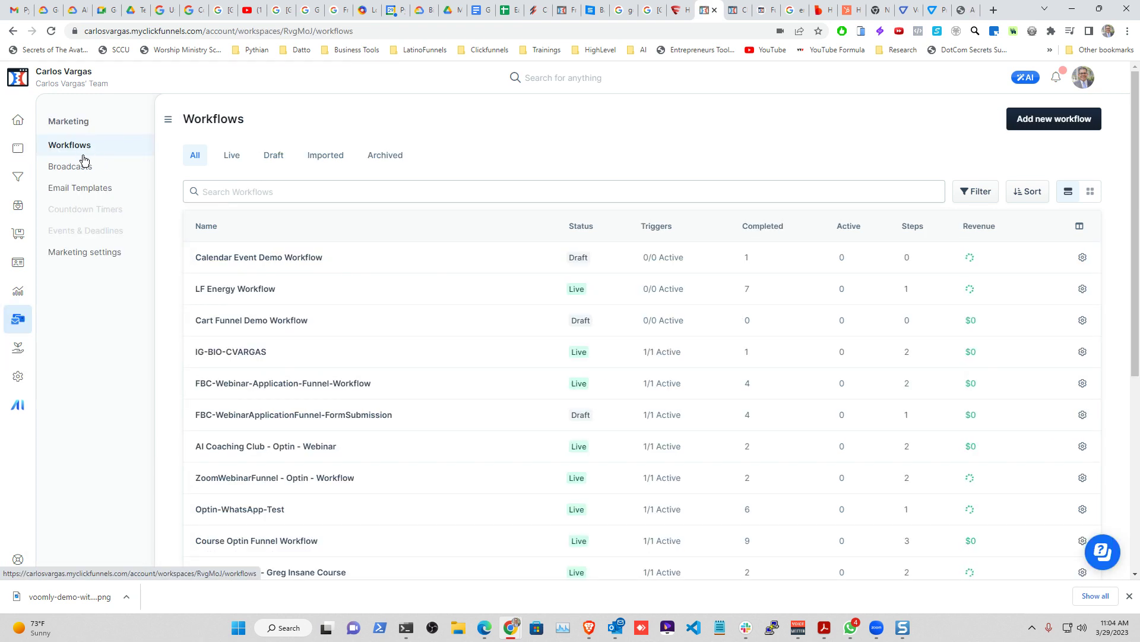
Step: Create a blank broadcast template named 'Demo Email' with subject 'Here is you Email with Video'
click(83, 167)
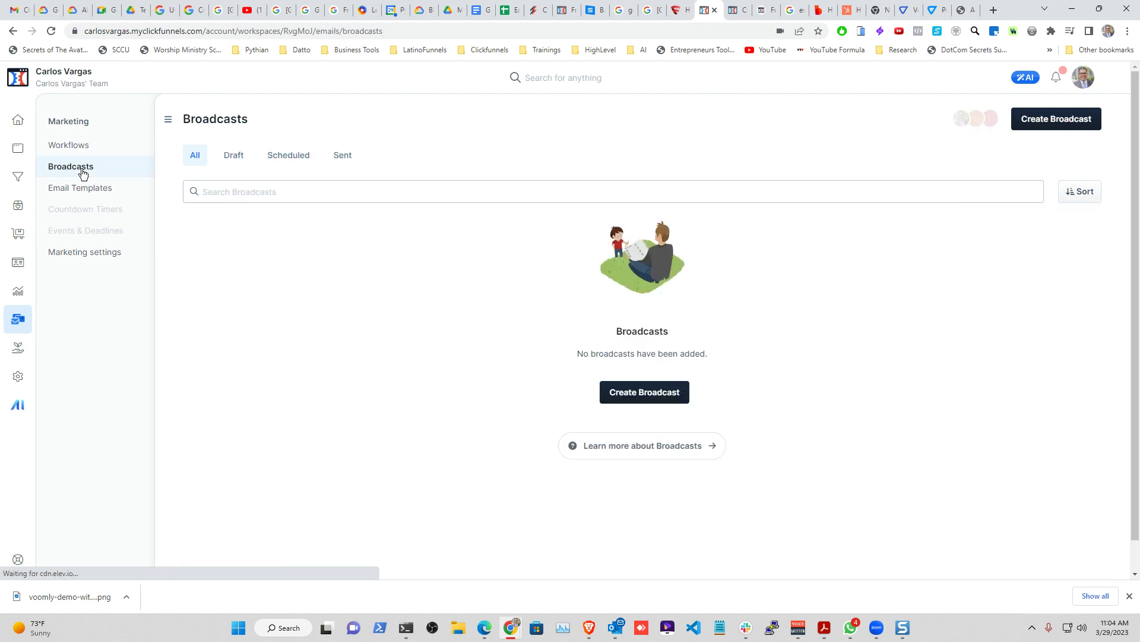
click(643, 393)
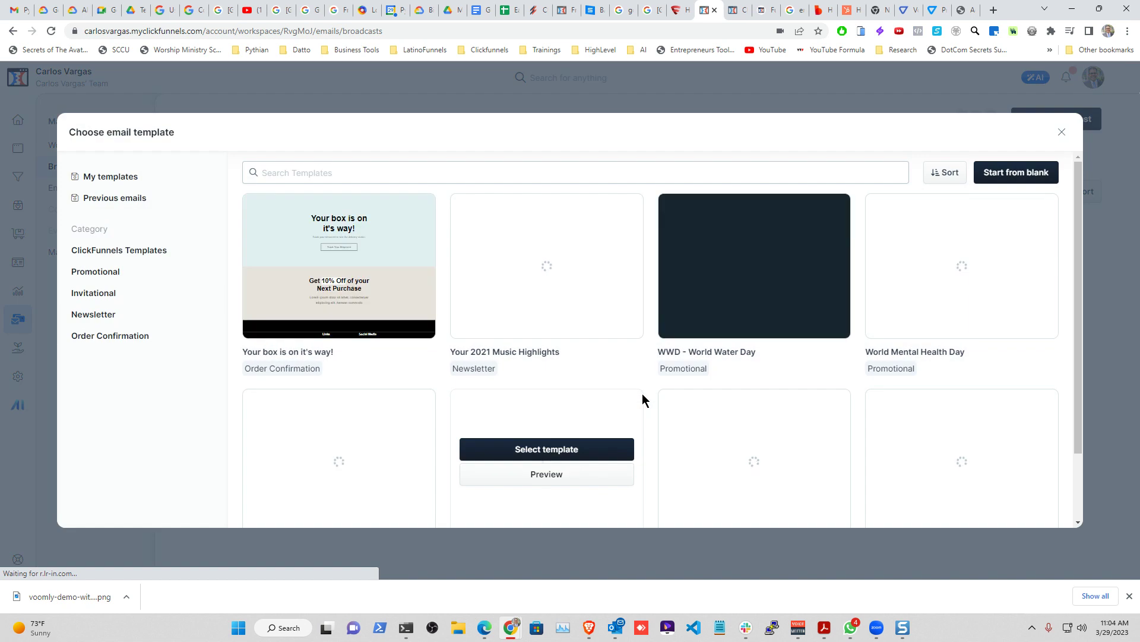
click(1011, 178)
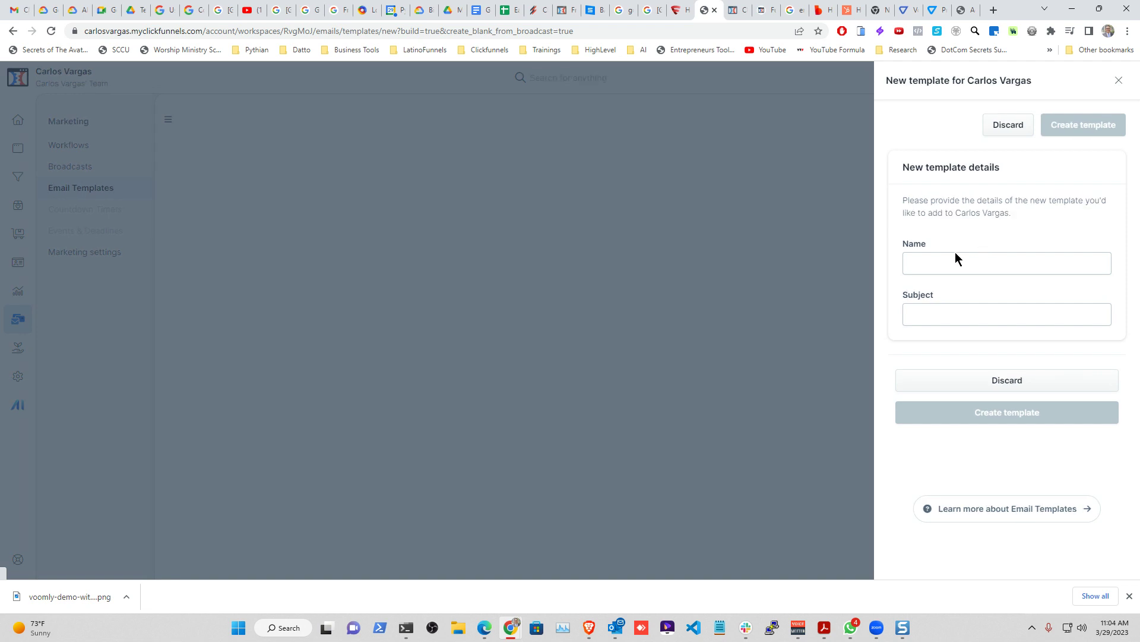
click(932, 263)
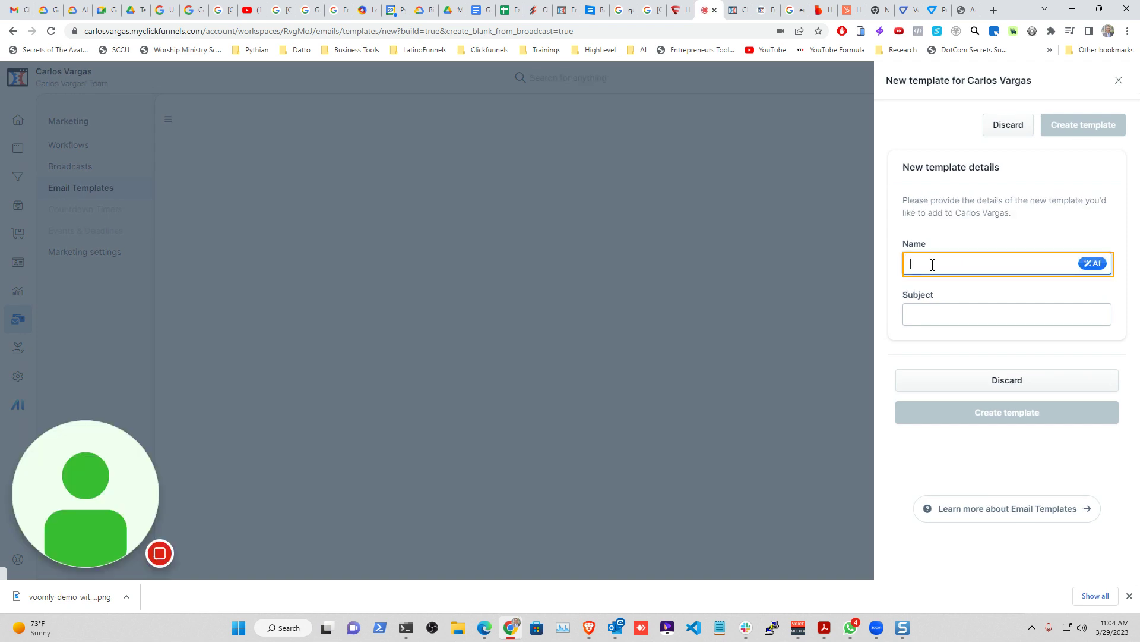
text(Demo Email)
key(Tab)
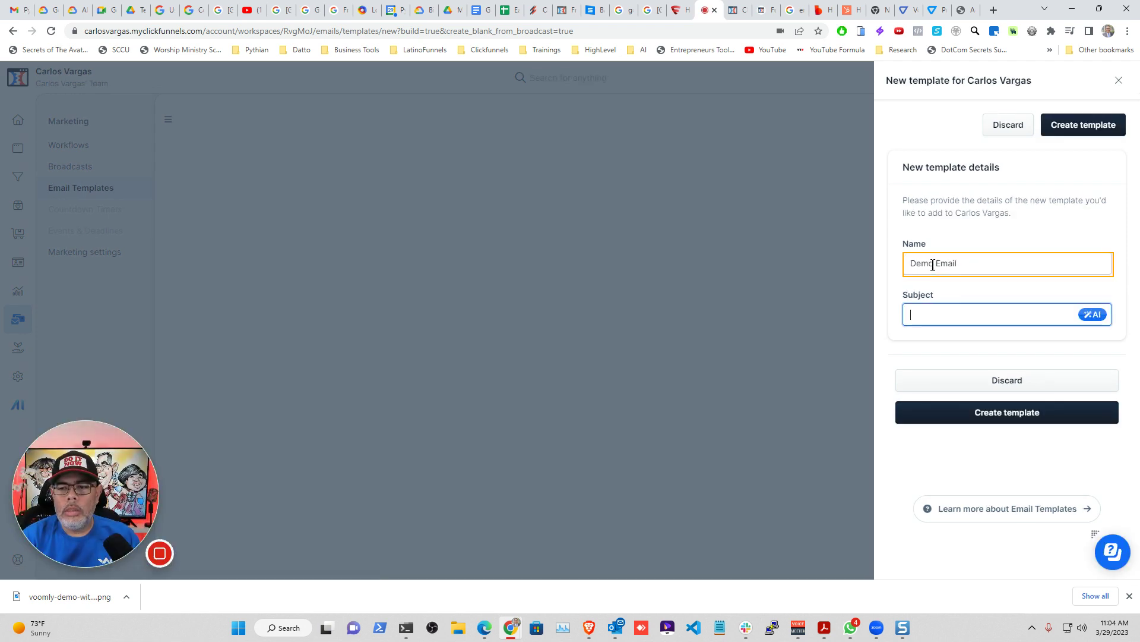
text(Here is you Email with Video)
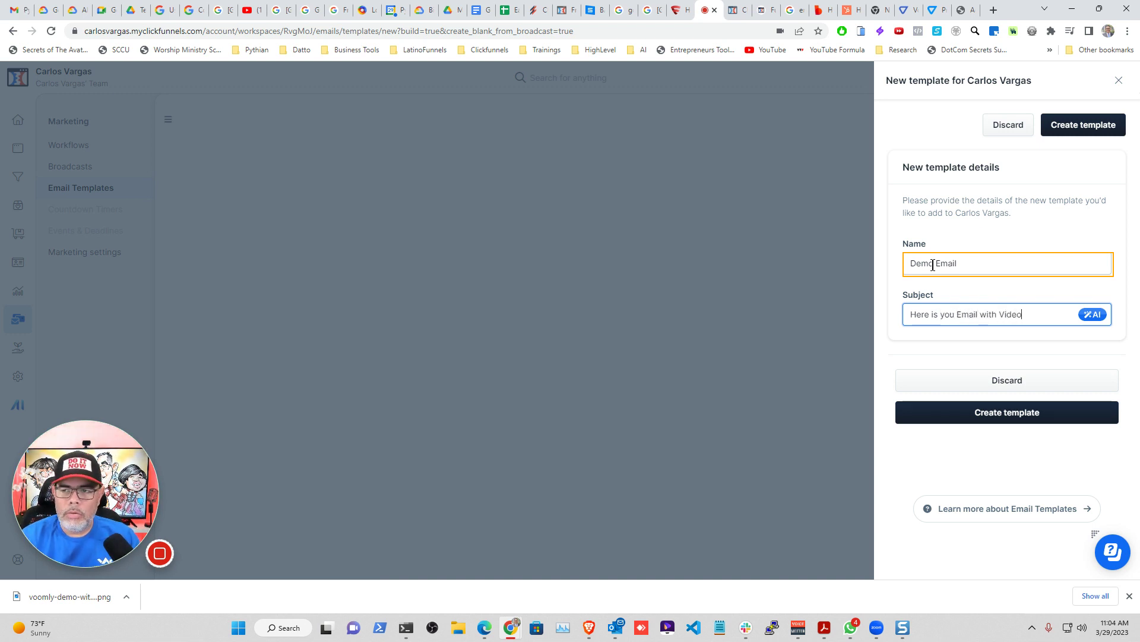
click(1010, 414)
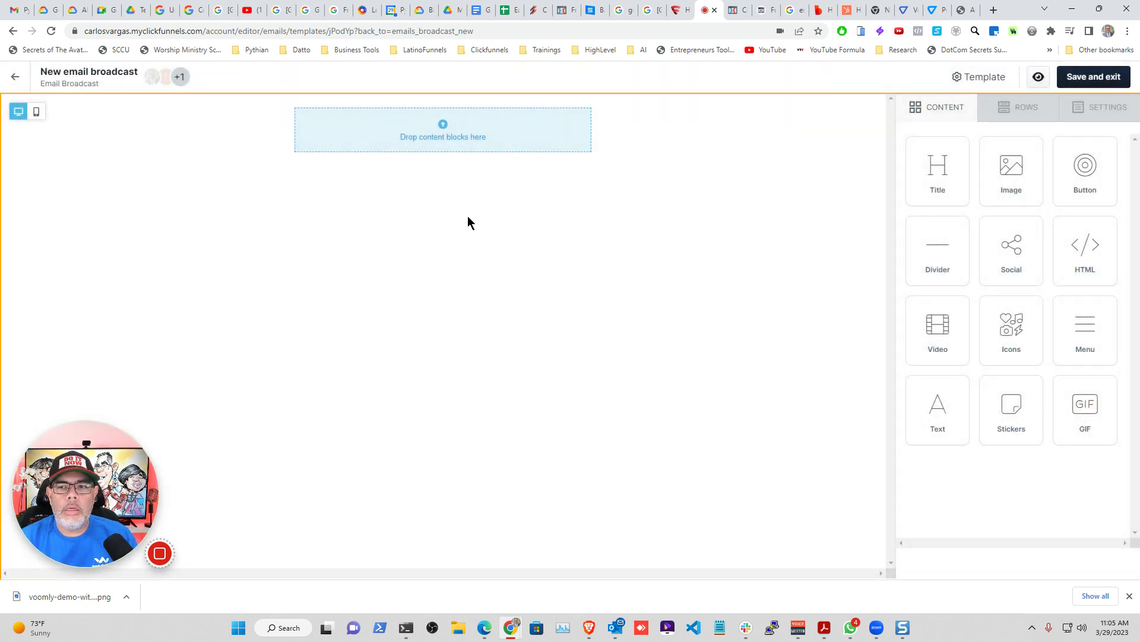
Step: Add a Title block reading 'Here is a Heading For My Email' to the empty email
drag(938, 172, 433, 140)
triple_click(431, 126)
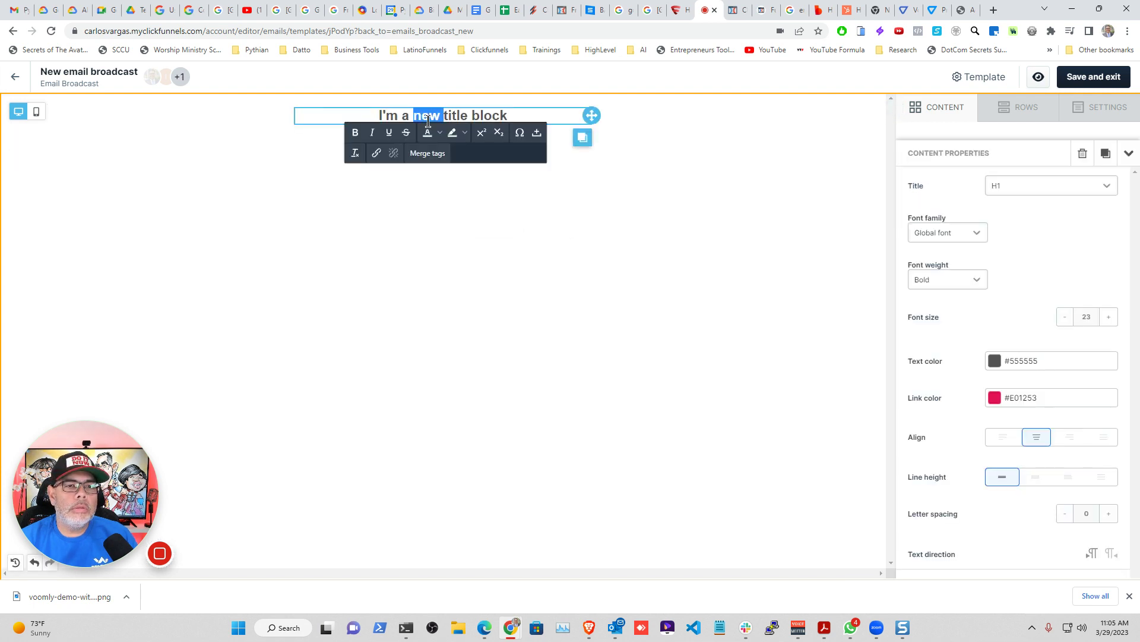
text(Here is a)
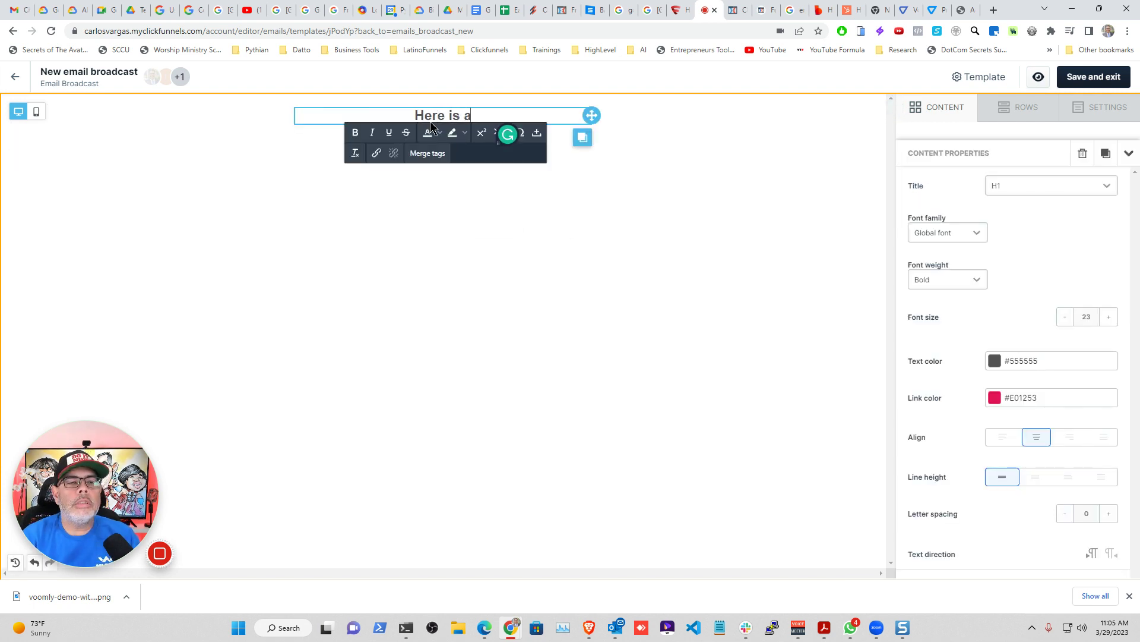
text(Heading For )
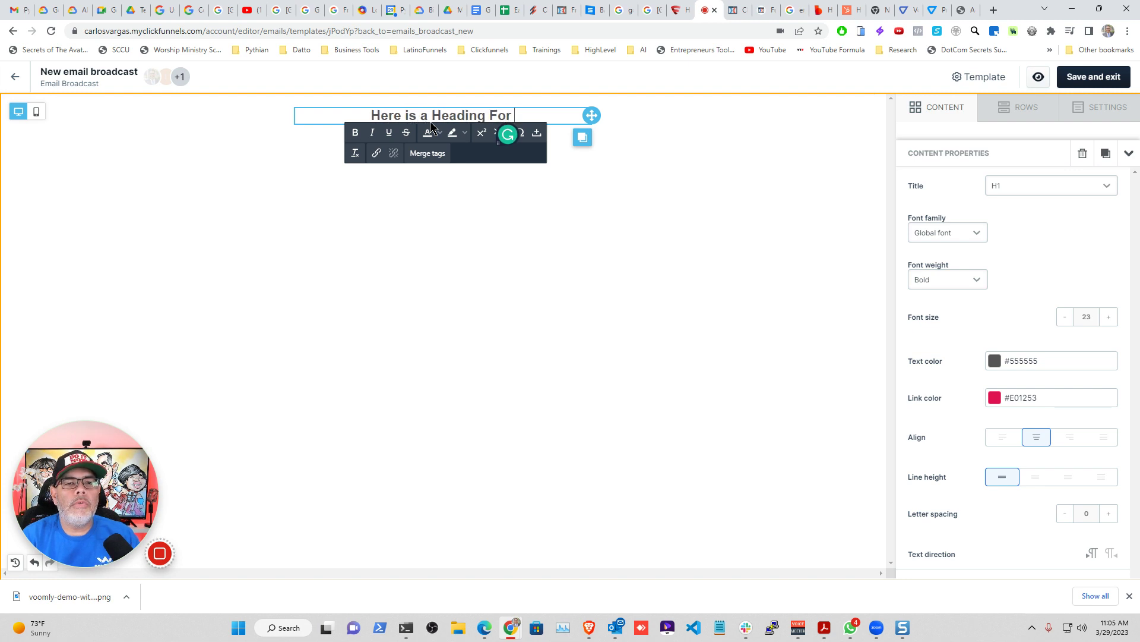
text(My Email)
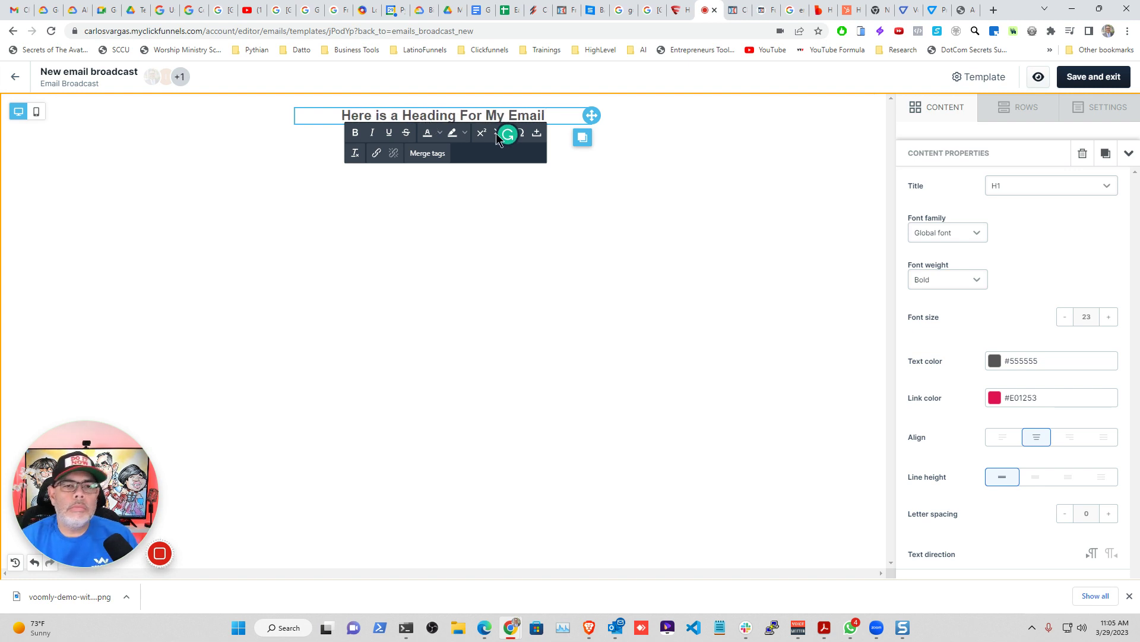
click(953, 111)
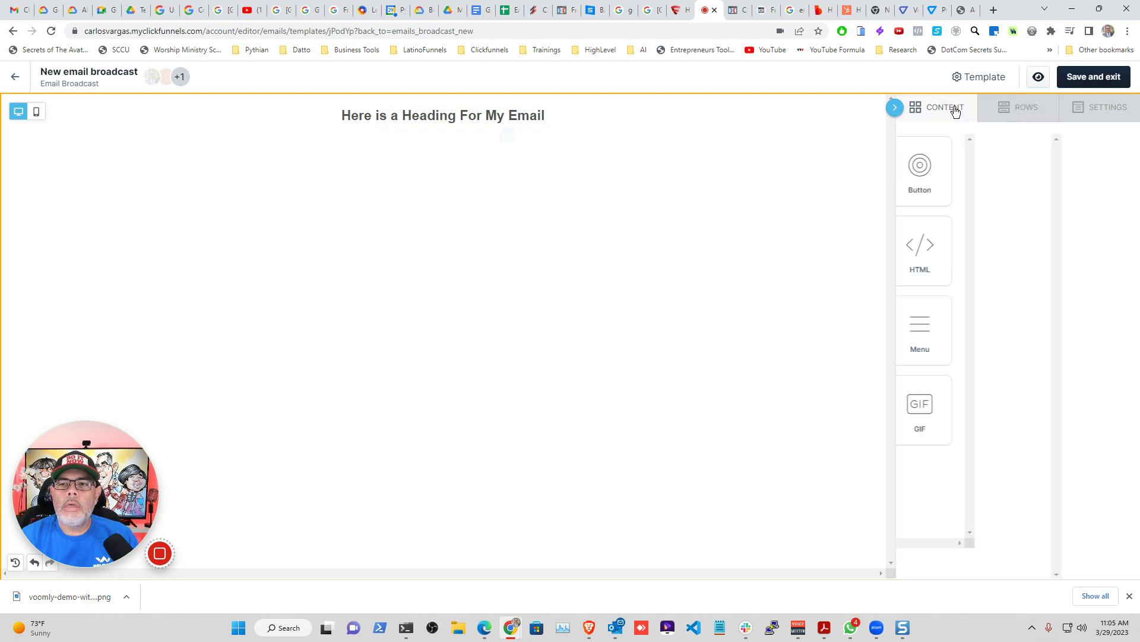
Step: Add a text block reading 'Hi {{contact.first_name}}' and 'This is awesome.' below the heading
drag(943, 415, 432, 132)
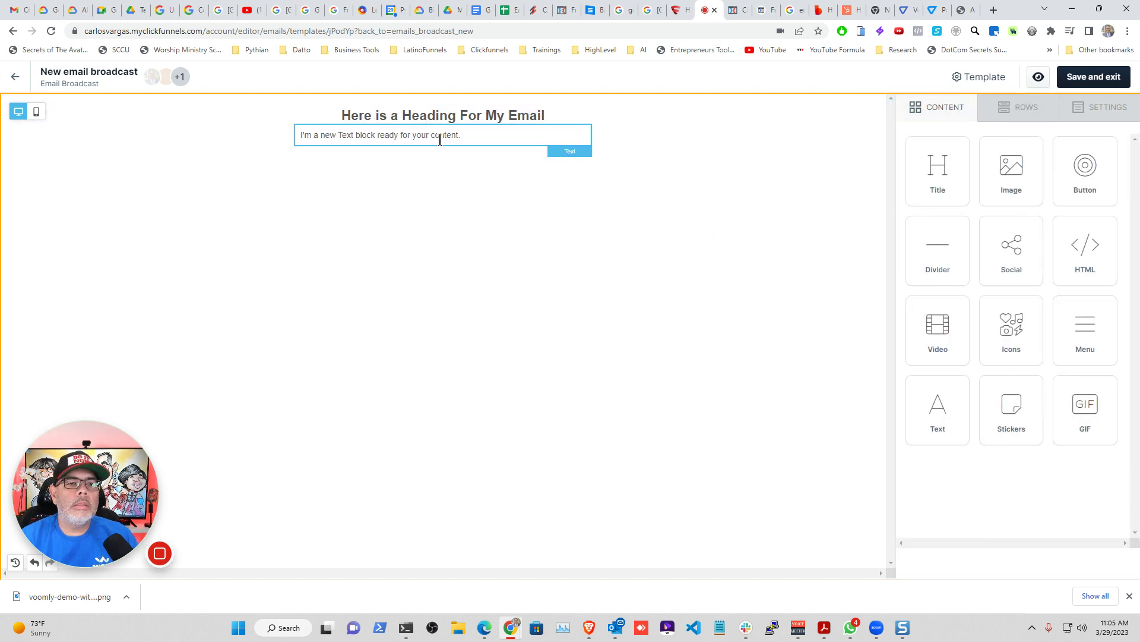
click(436, 137)
text(H)
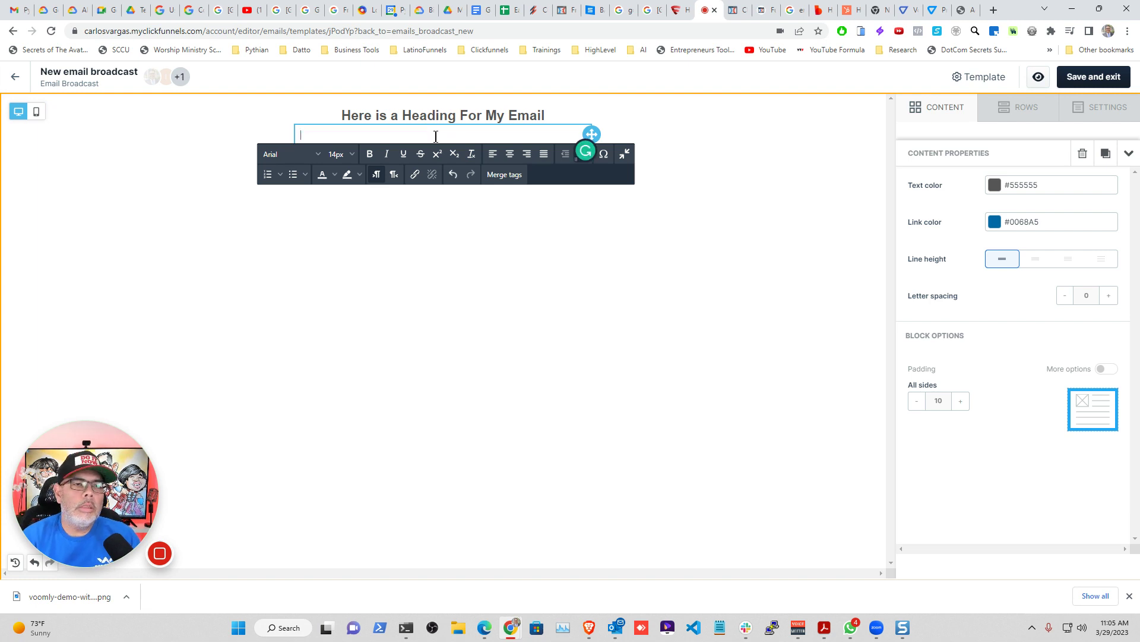
text(i)
click(509, 174)
click(565, 287)
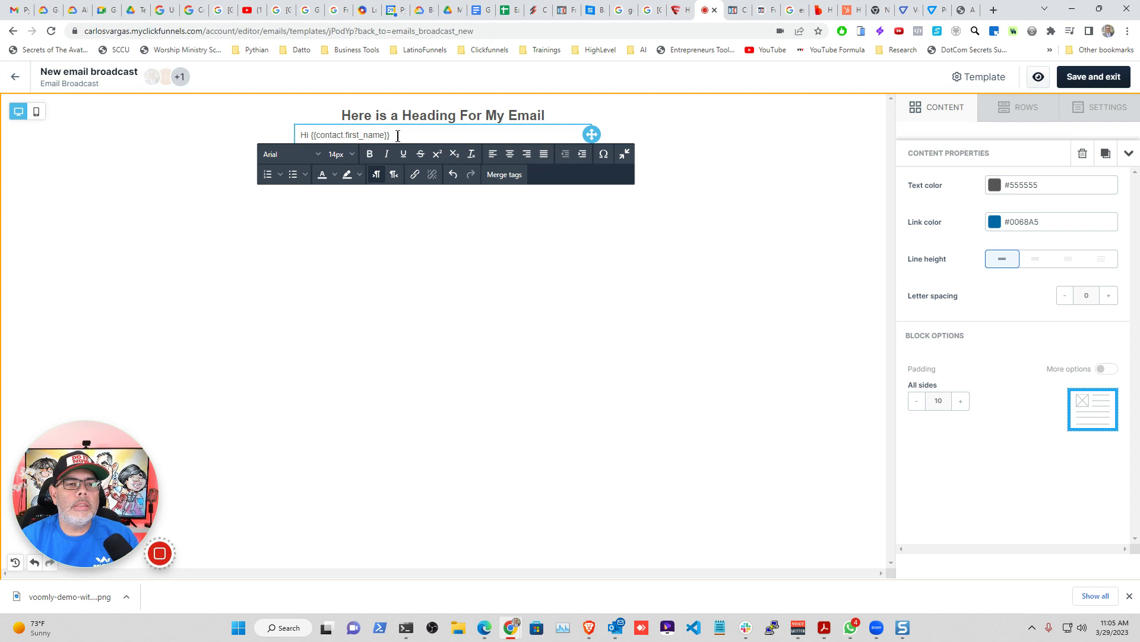
key(Return)
key(Return)
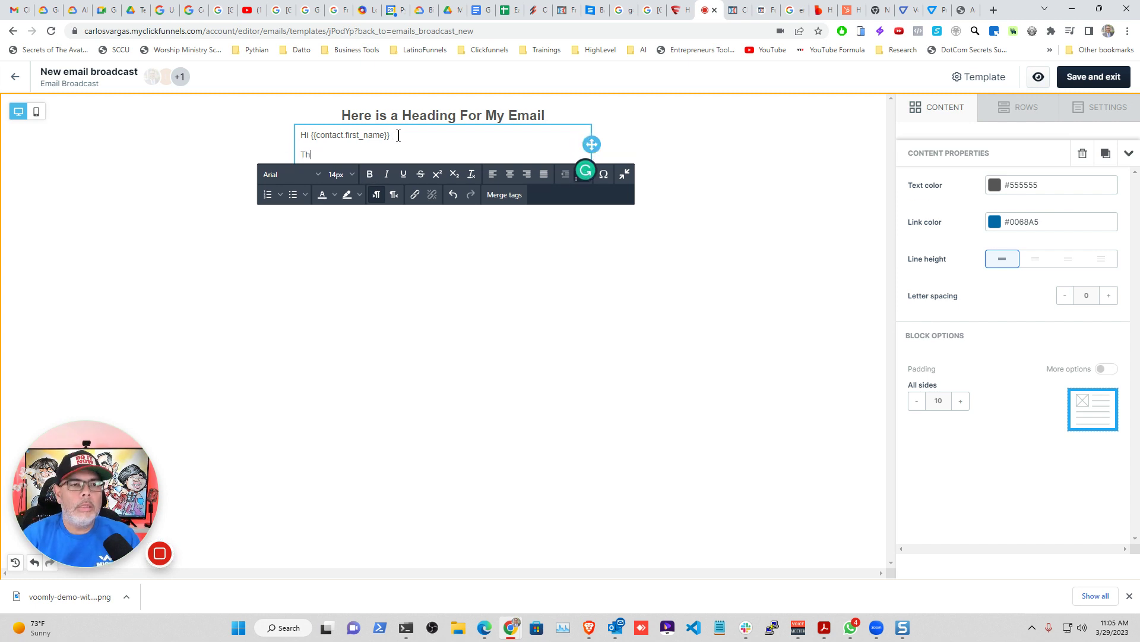
text(This is awesome.)
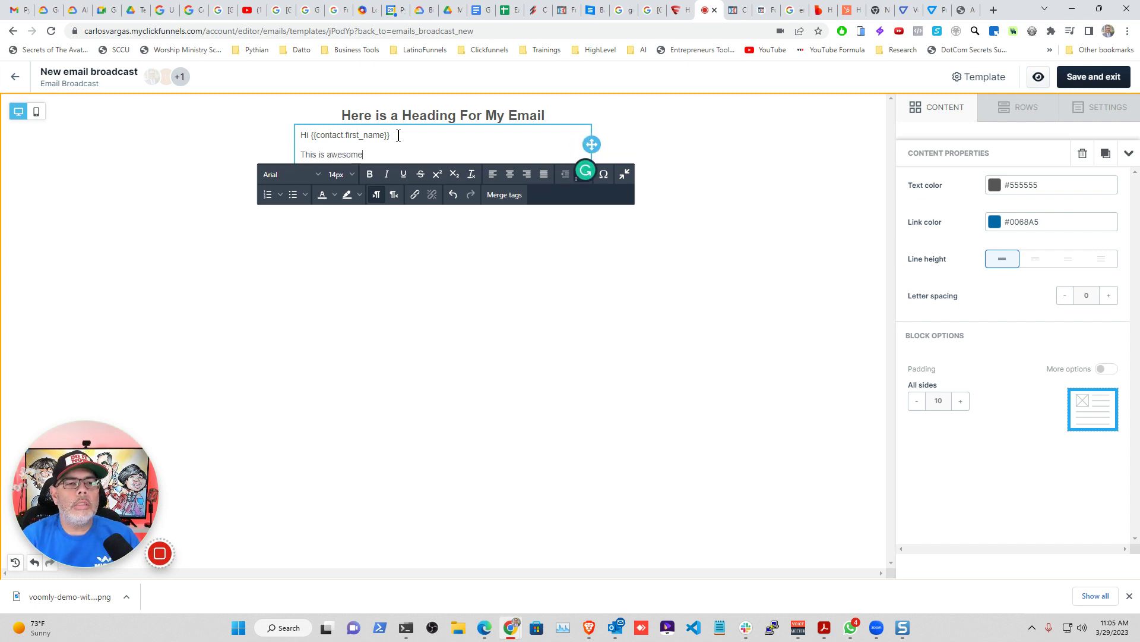
click(921, 108)
Step: Add an image block and upload voomly-demo-with-playbutton.png from Downloads into it
drag(1017, 173, 359, 172)
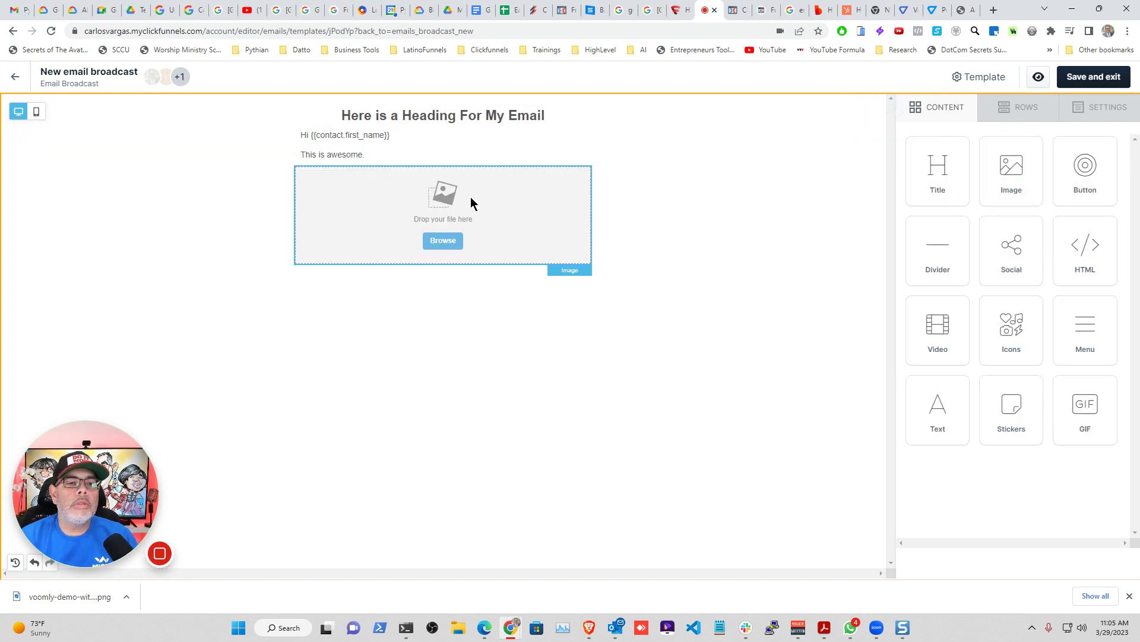
click(442, 240)
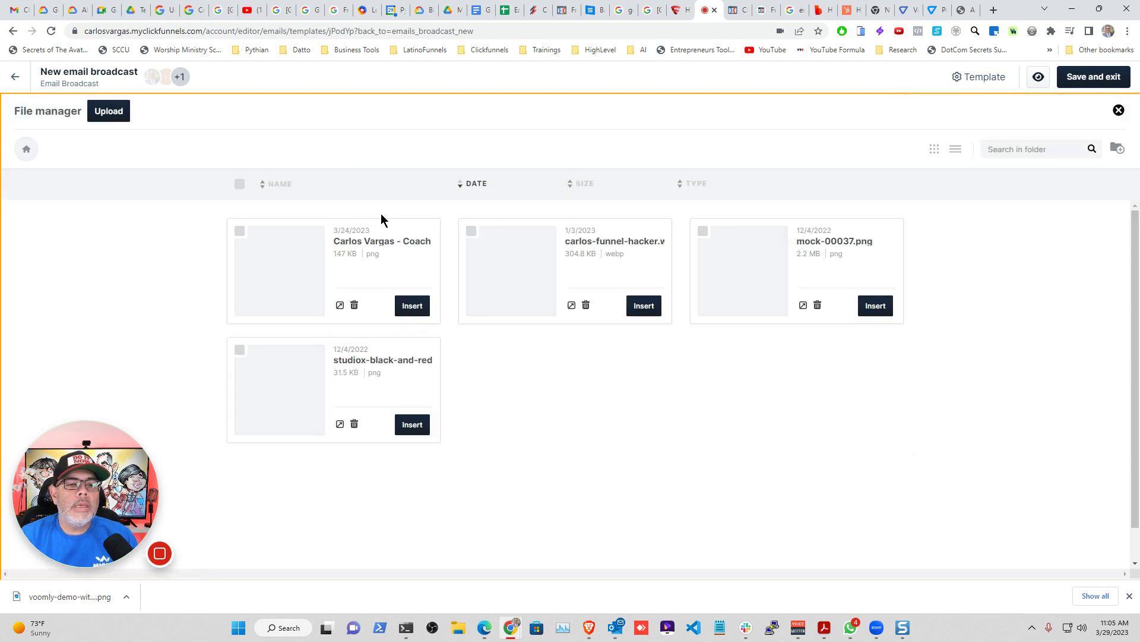
click(112, 116)
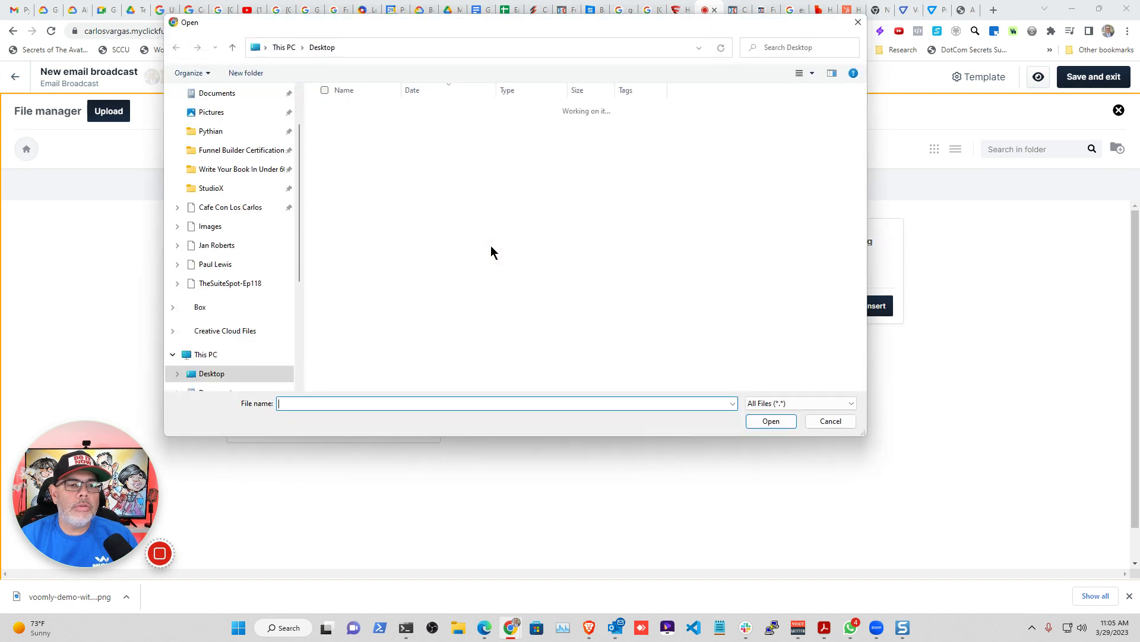
scroll(272, 139, up, 3)
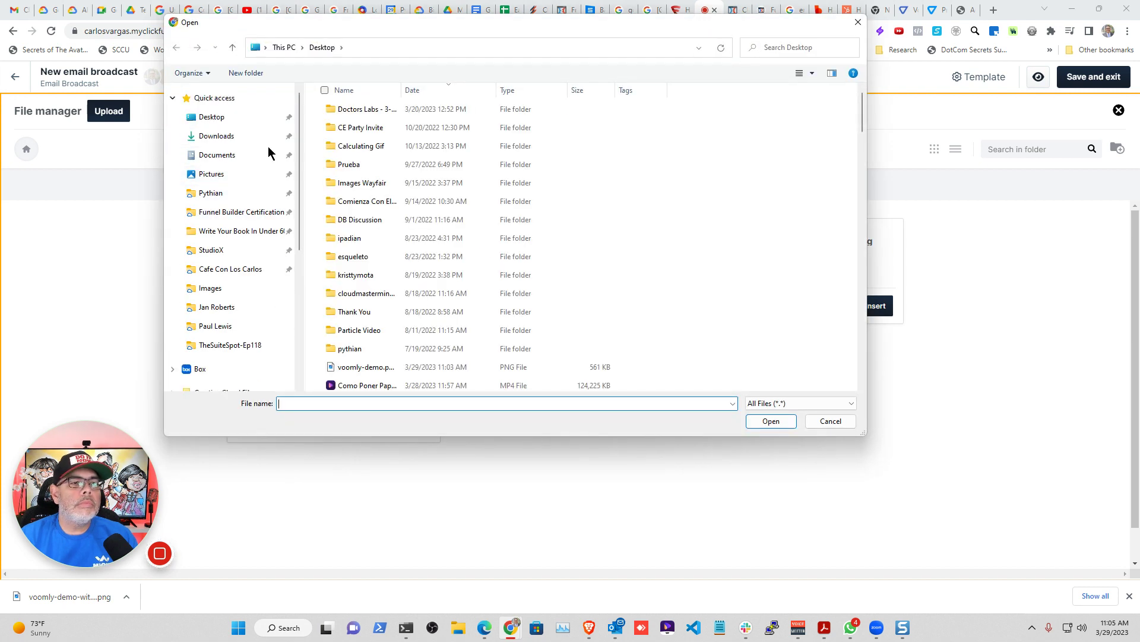
click(271, 137)
click(343, 403)
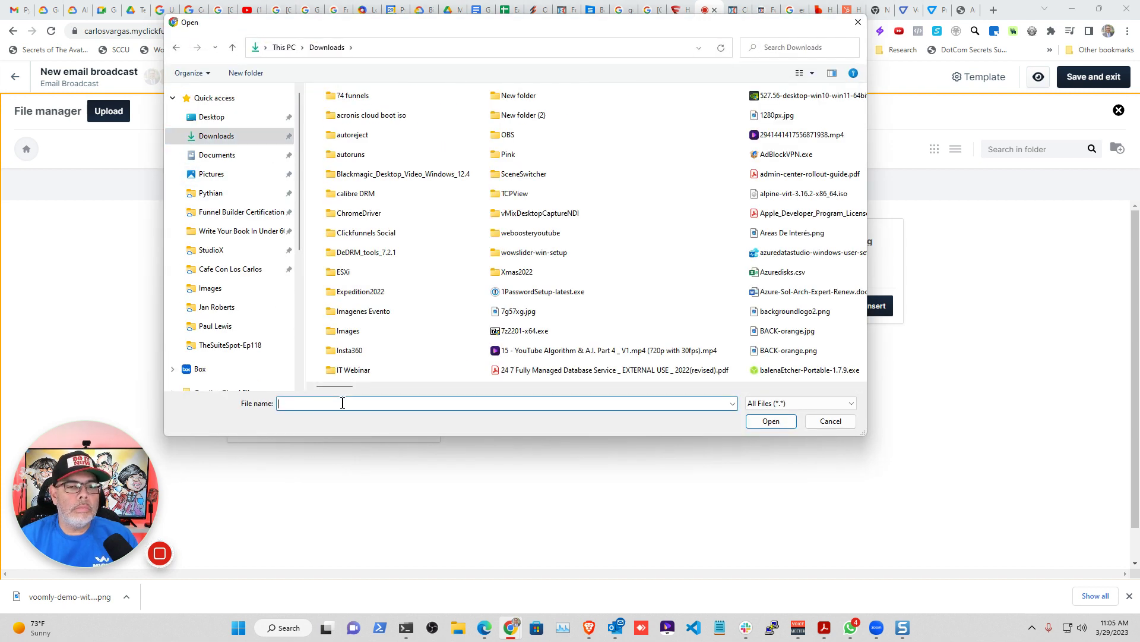
text(voom)
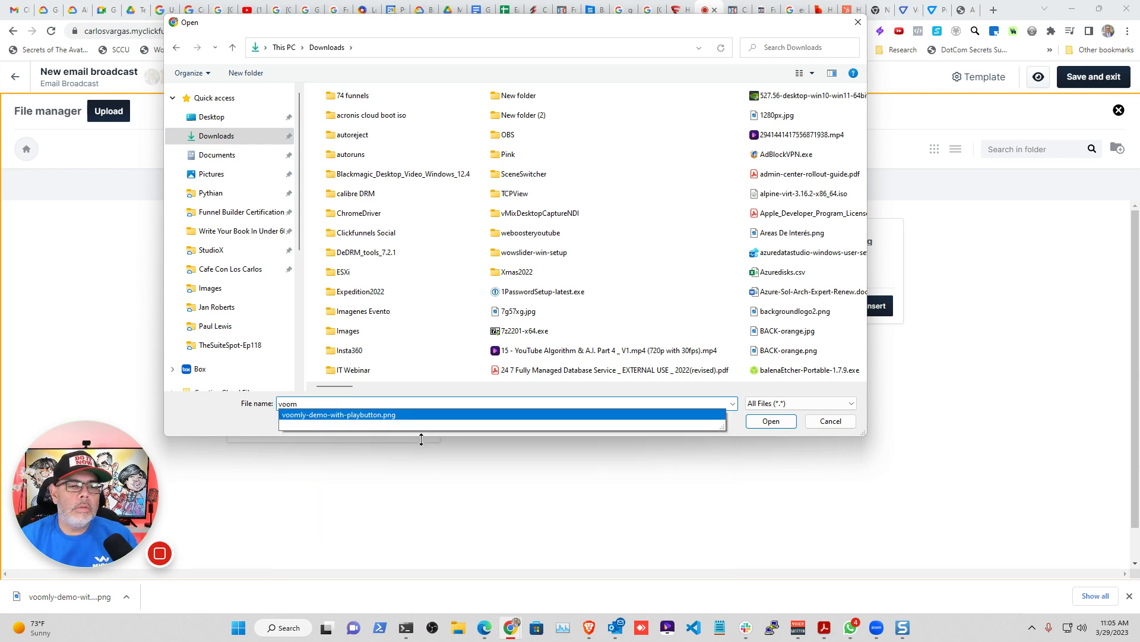
click(386, 416)
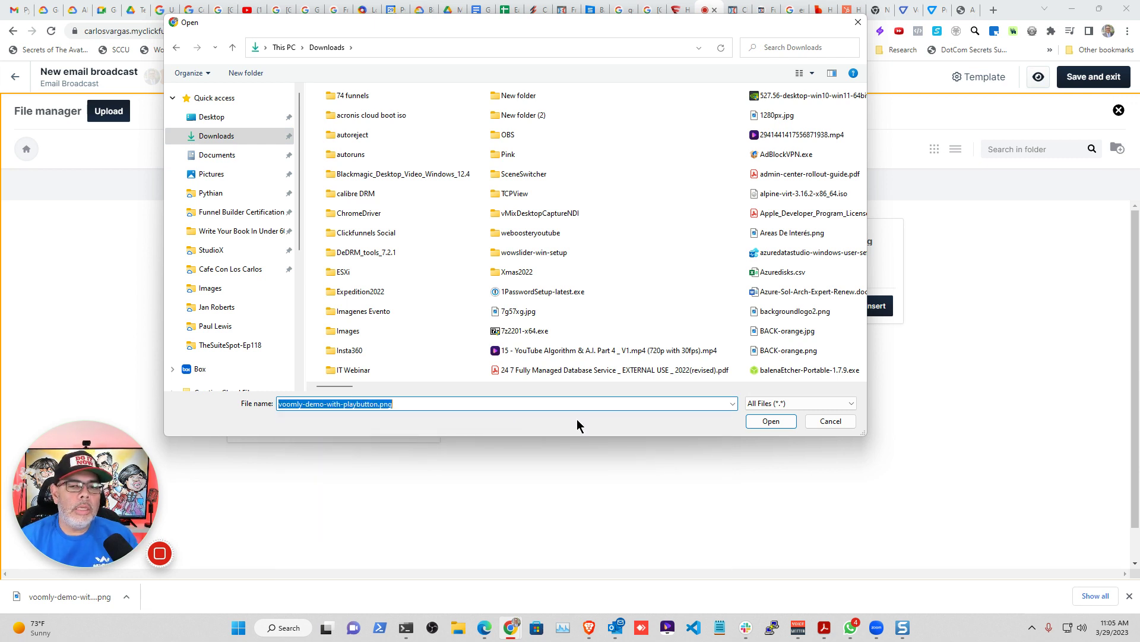
click(760, 419)
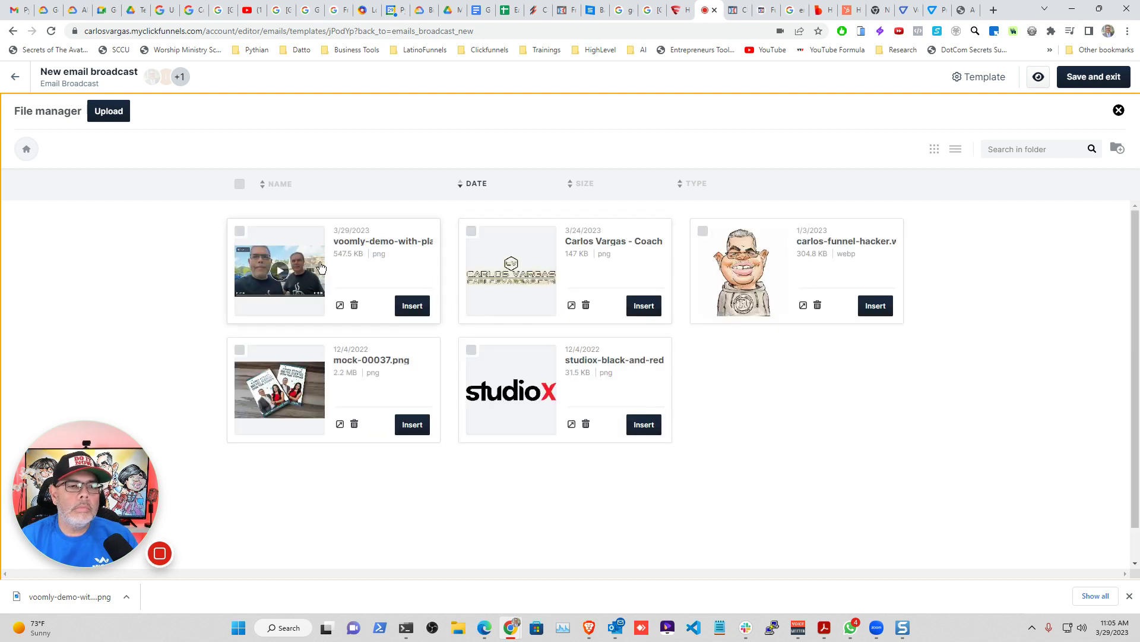
click(412, 307)
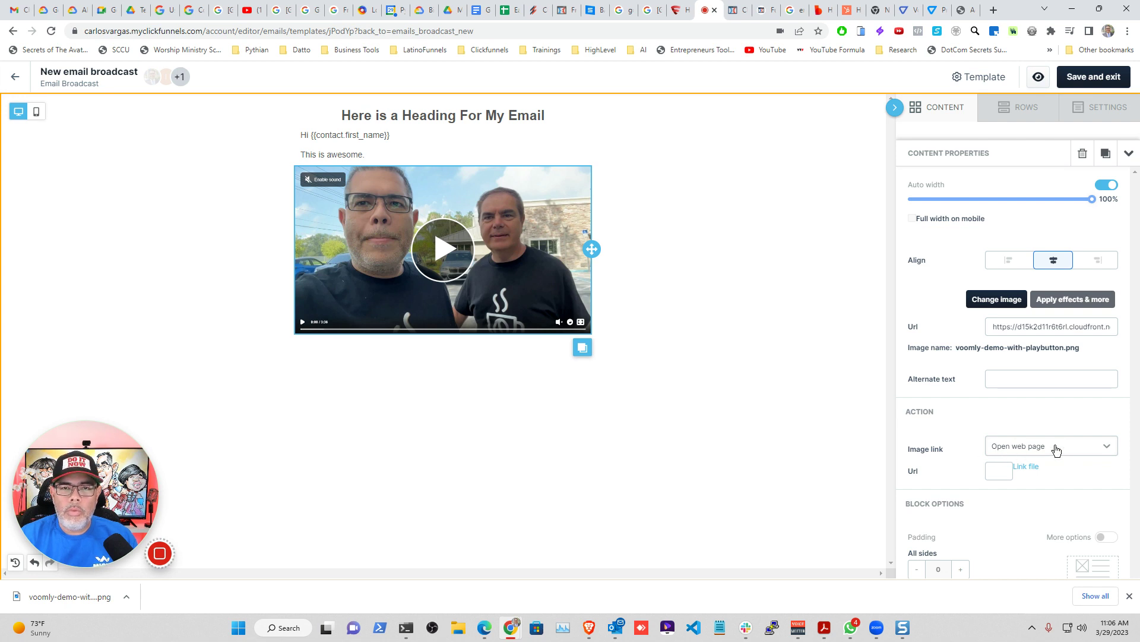
Step: Link the image to the Voomly share URL as an Open web page link, then save the email
click(932, 15)
right_click(327, 30)
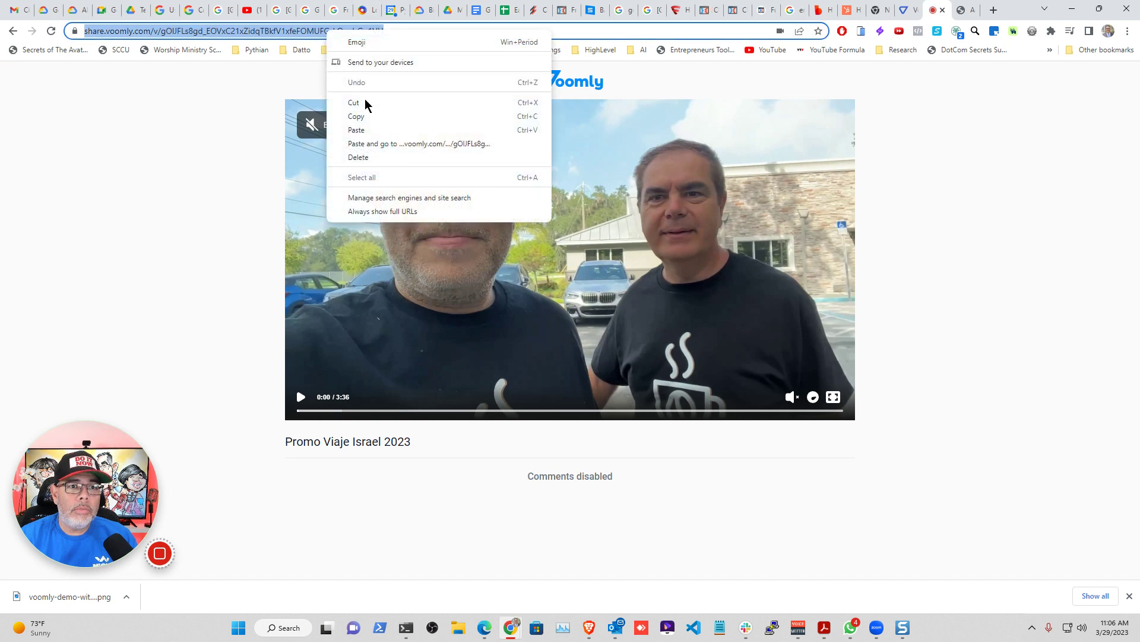
click(365, 117)
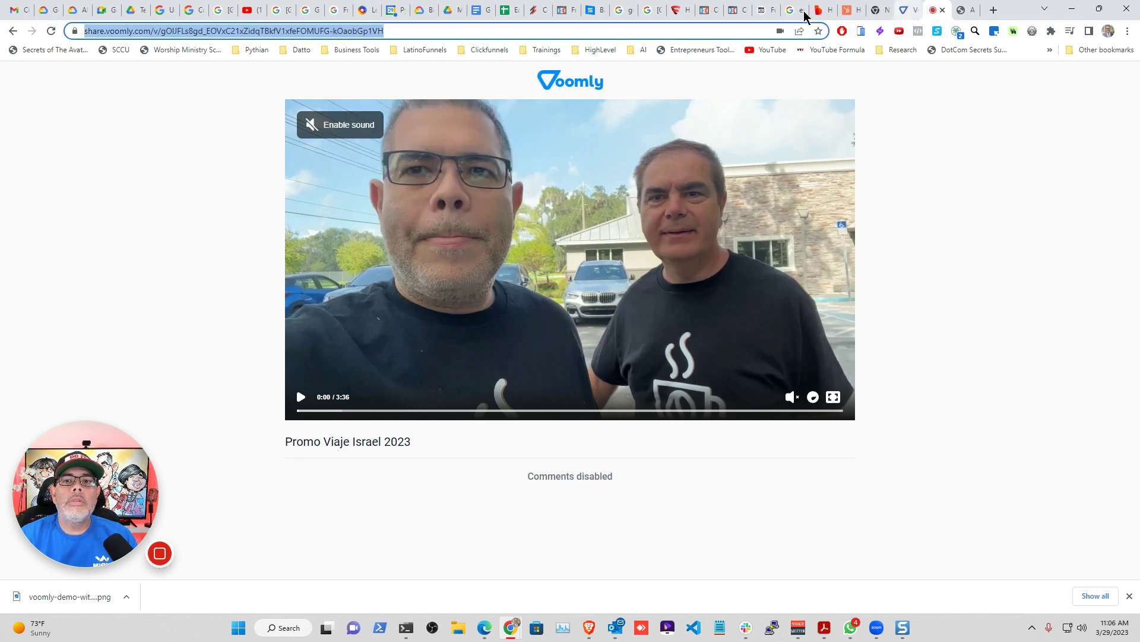
click(706, 11)
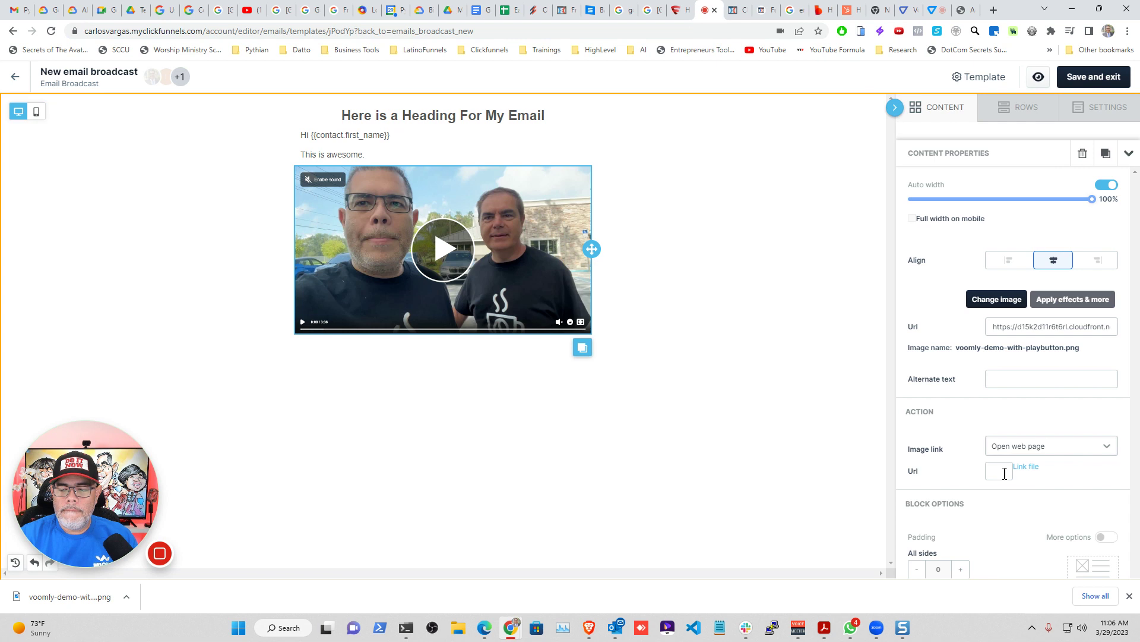
click(1006, 473)
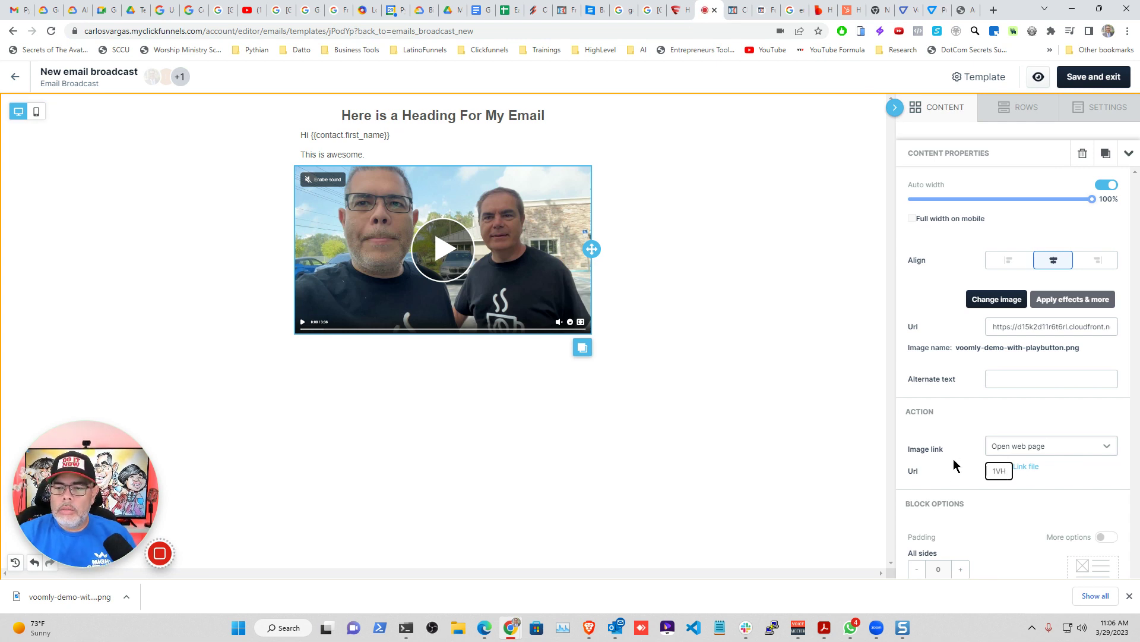
click(1102, 452)
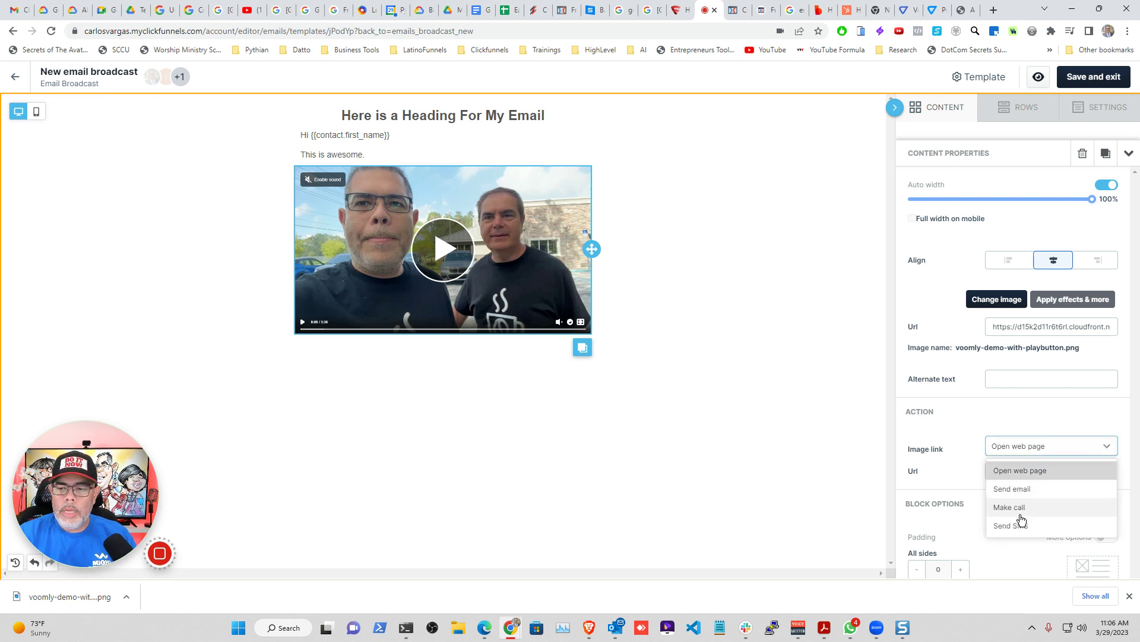
click(1032, 452)
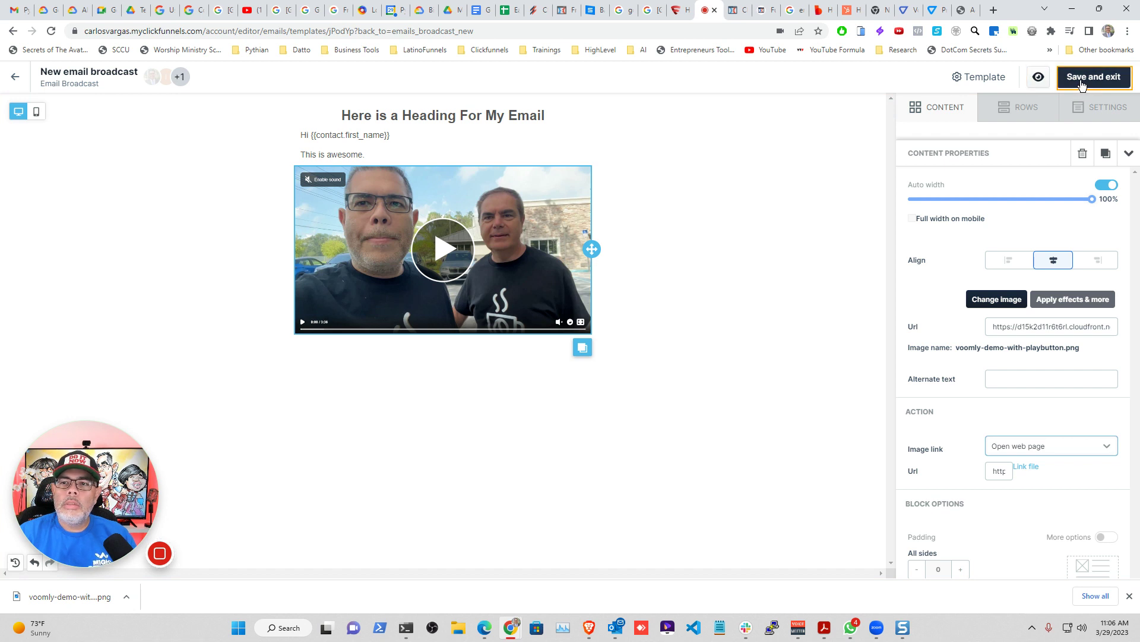
click(1081, 85)
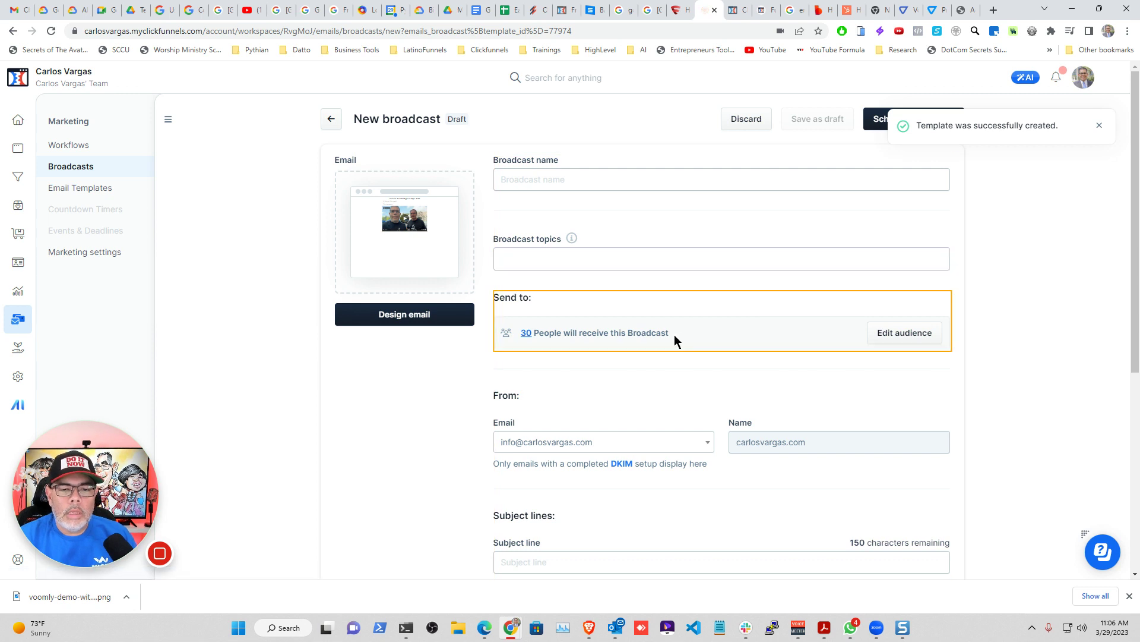
Step: Dismiss the template-created notice and review the New broadcast draft's name and form
click(1100, 125)
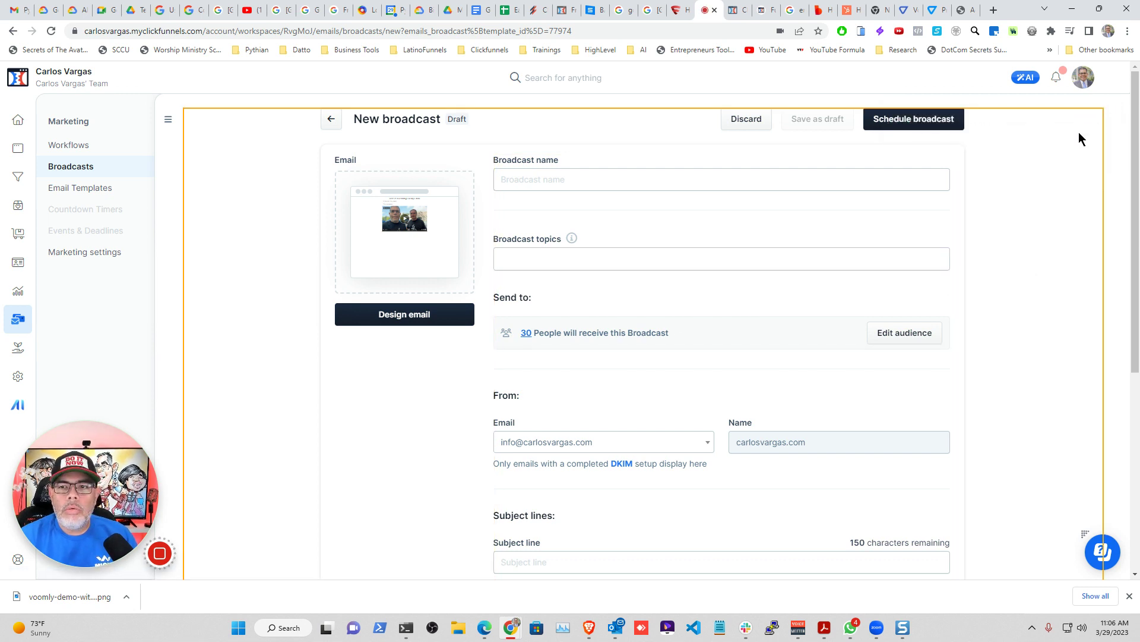
click(539, 179)
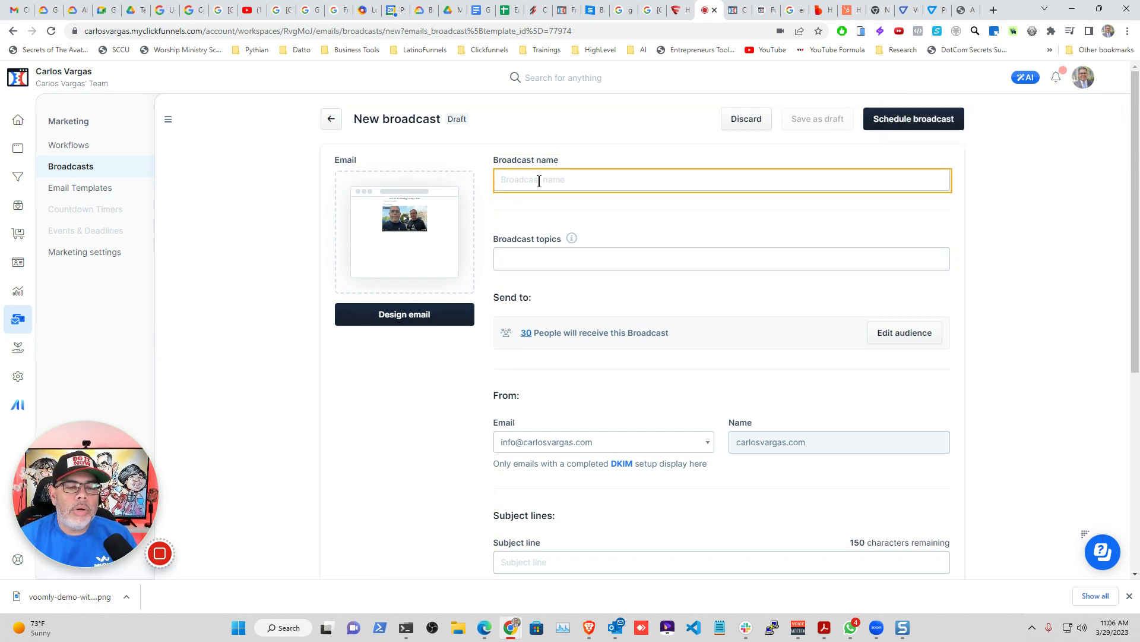
scroll(678, 348, down, 6)
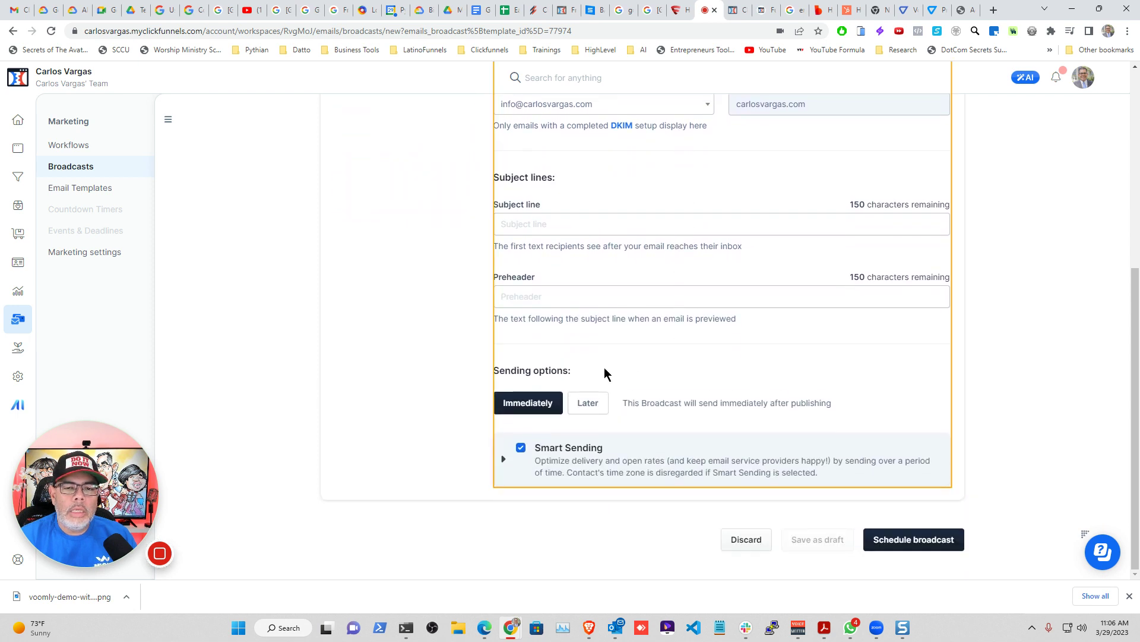
scroll(734, 215, up, 4)
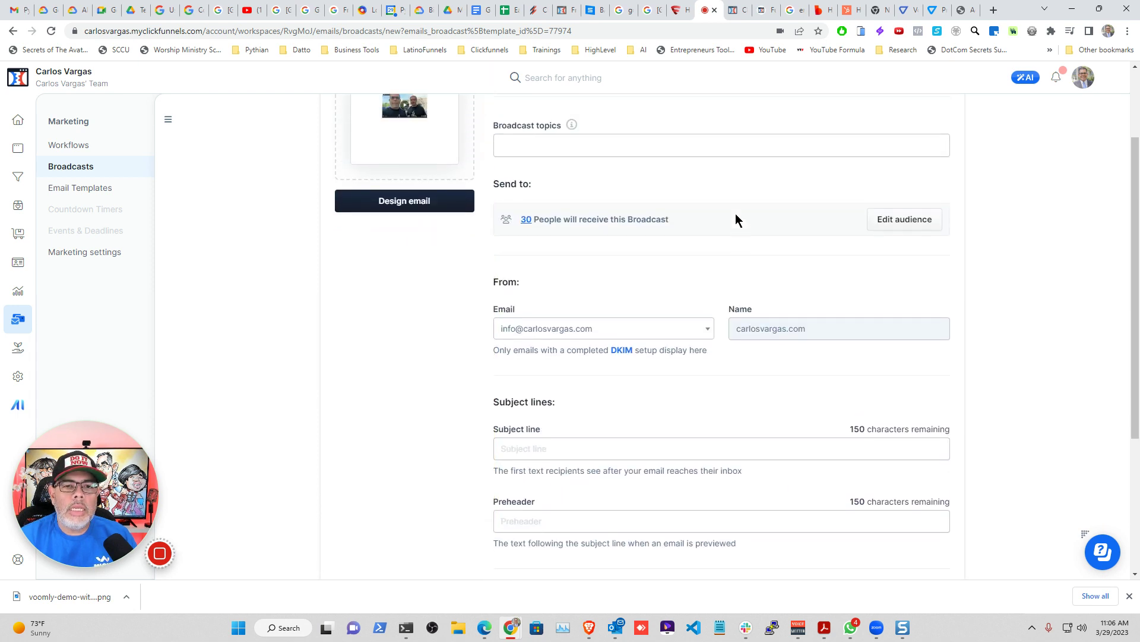
scroll(735, 220, up, 1)
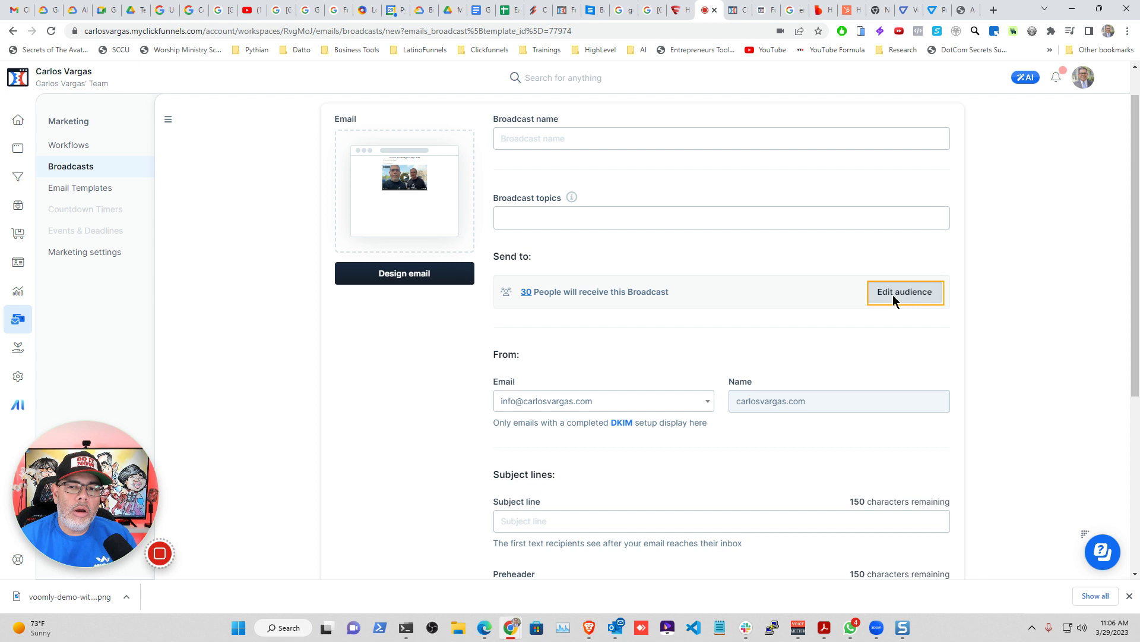
Step: Check the 30-recipient audience filter without changes, then reopen the broadcast's email design
click(893, 296)
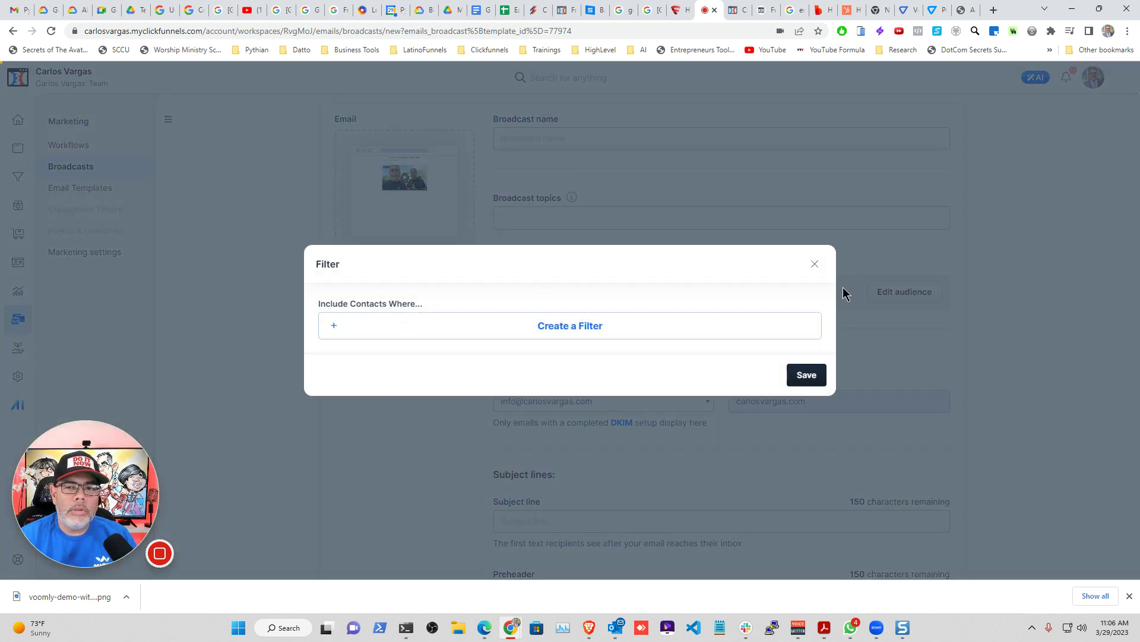
click(814, 265)
scroll(613, 223, up, 1)
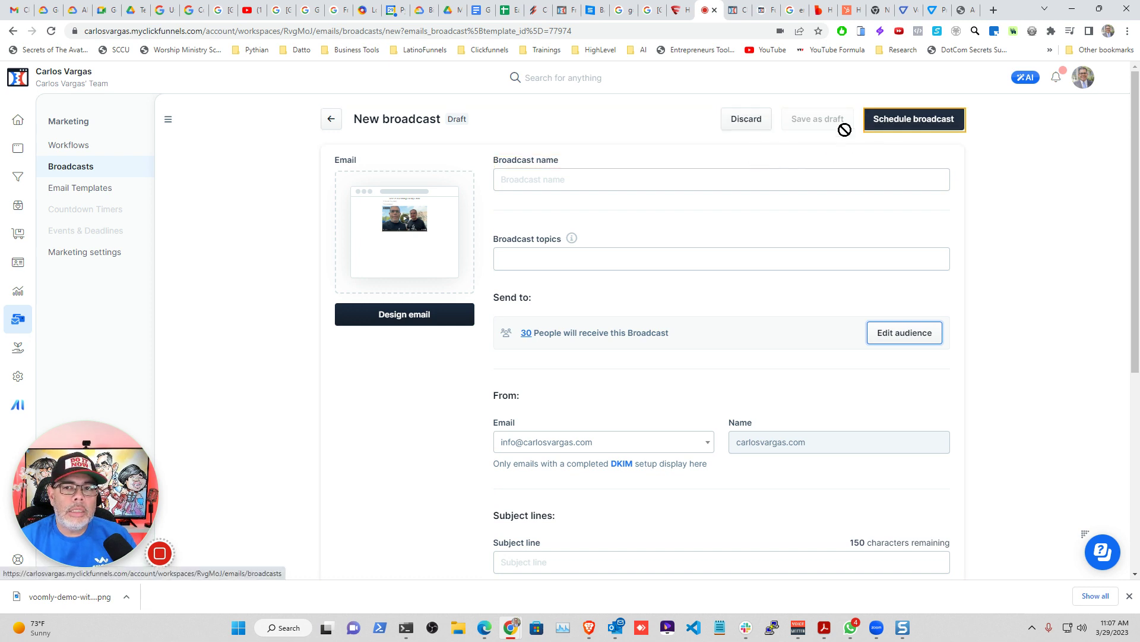
click(402, 319)
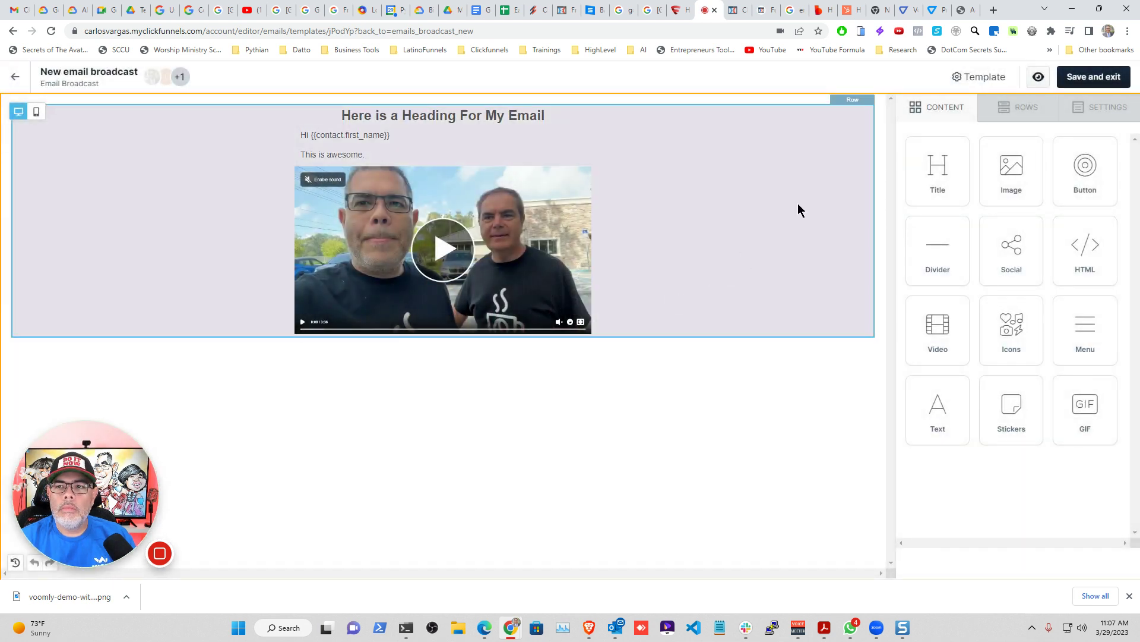
Step: Preview the email in desktop view: heading, greeting, 'This is awesome.' and the linked Voomly image
click(1011, 81)
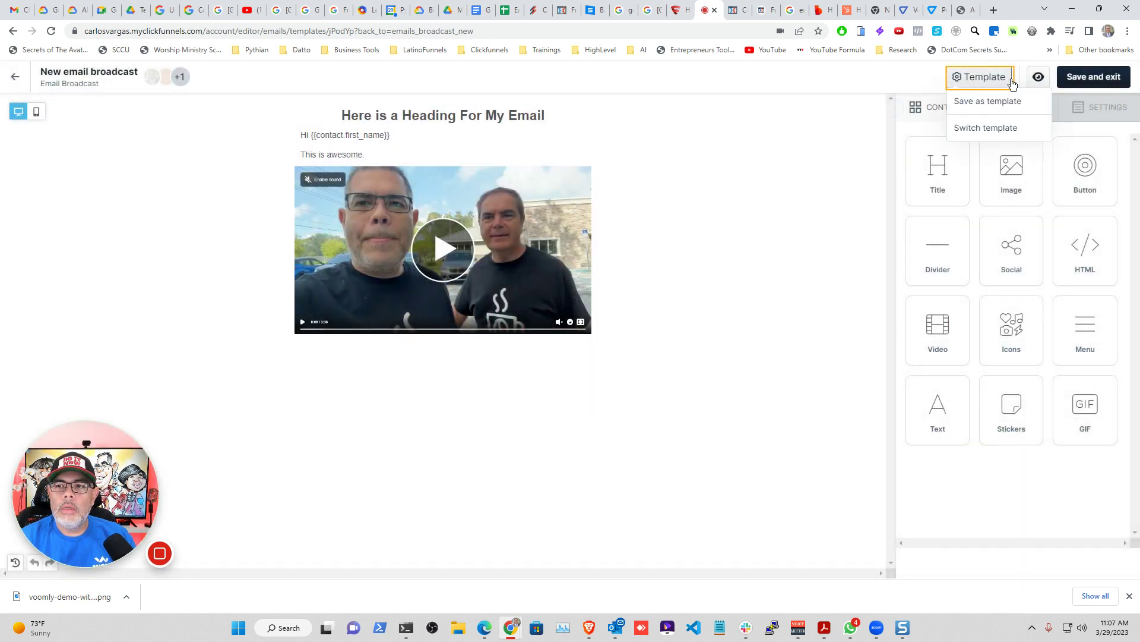
click(1038, 79)
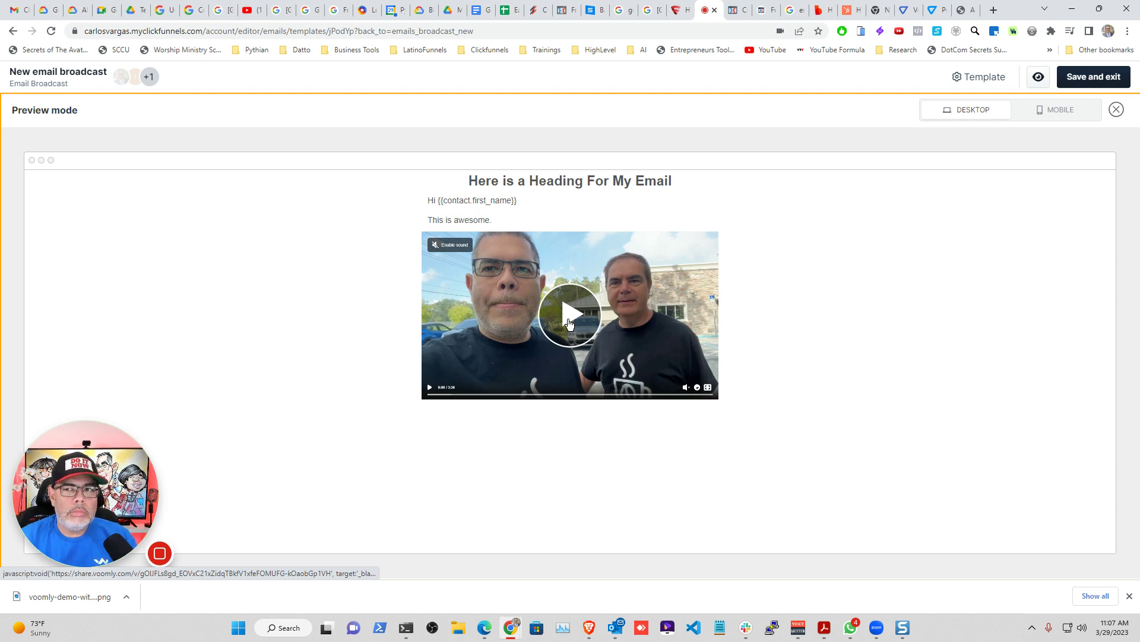
Step: Restart the preview and switch it to mobile view to check the phone layout
click(1039, 78)
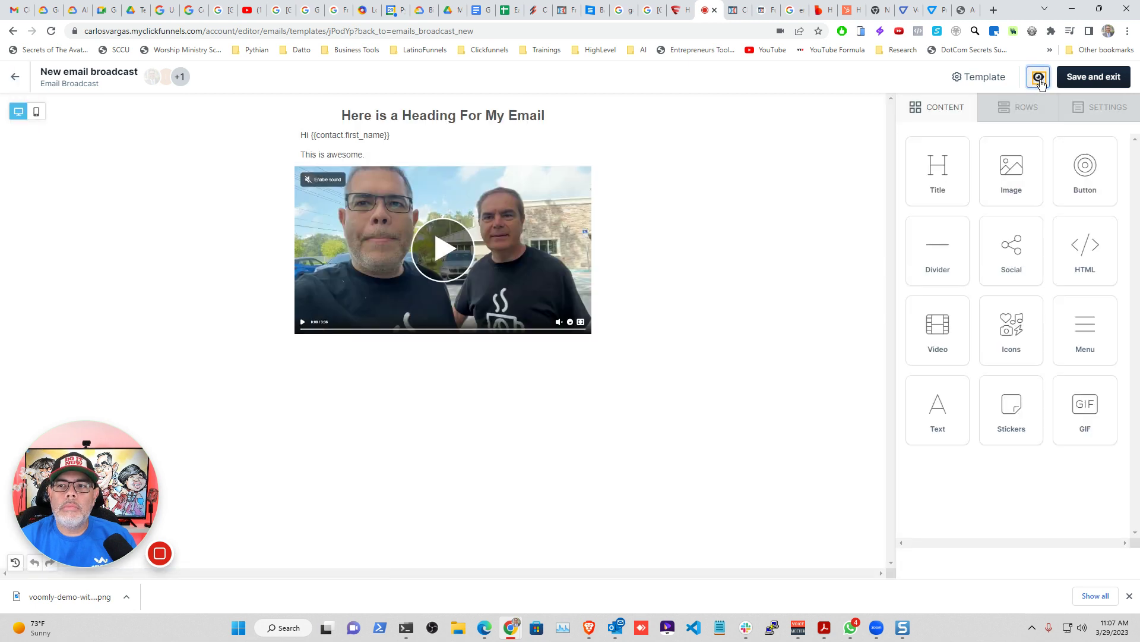
click(1040, 79)
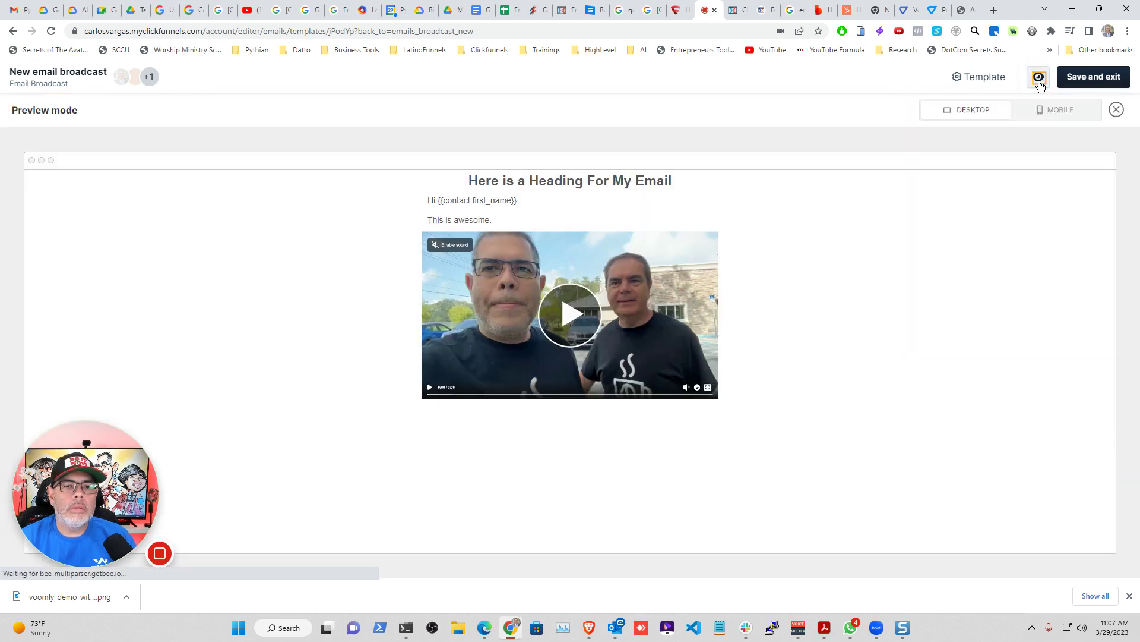
click(1042, 110)
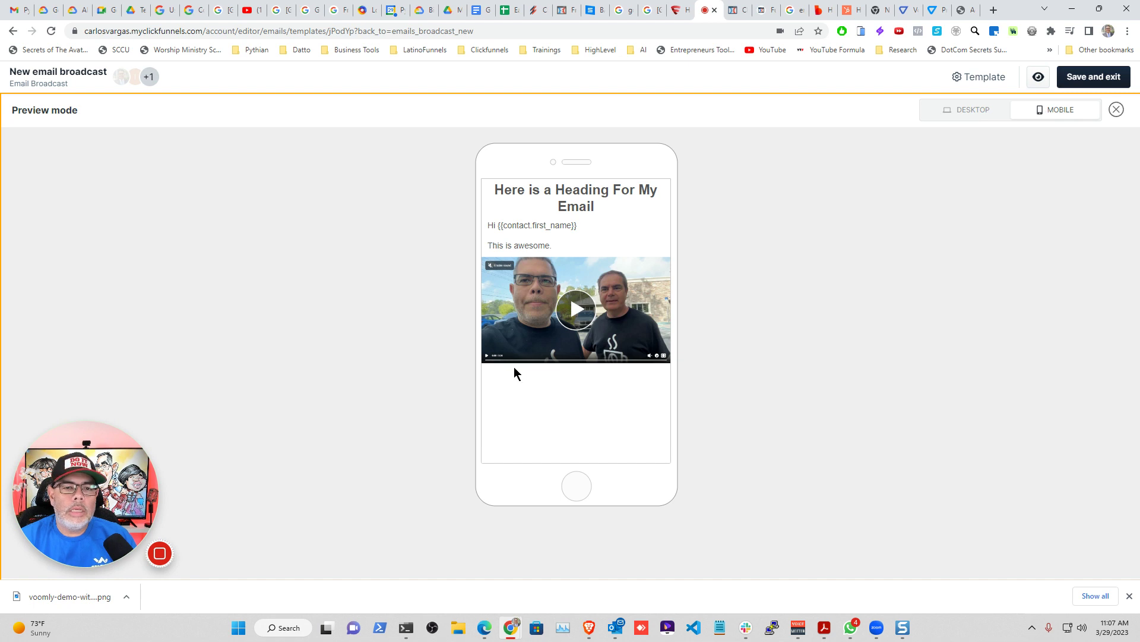